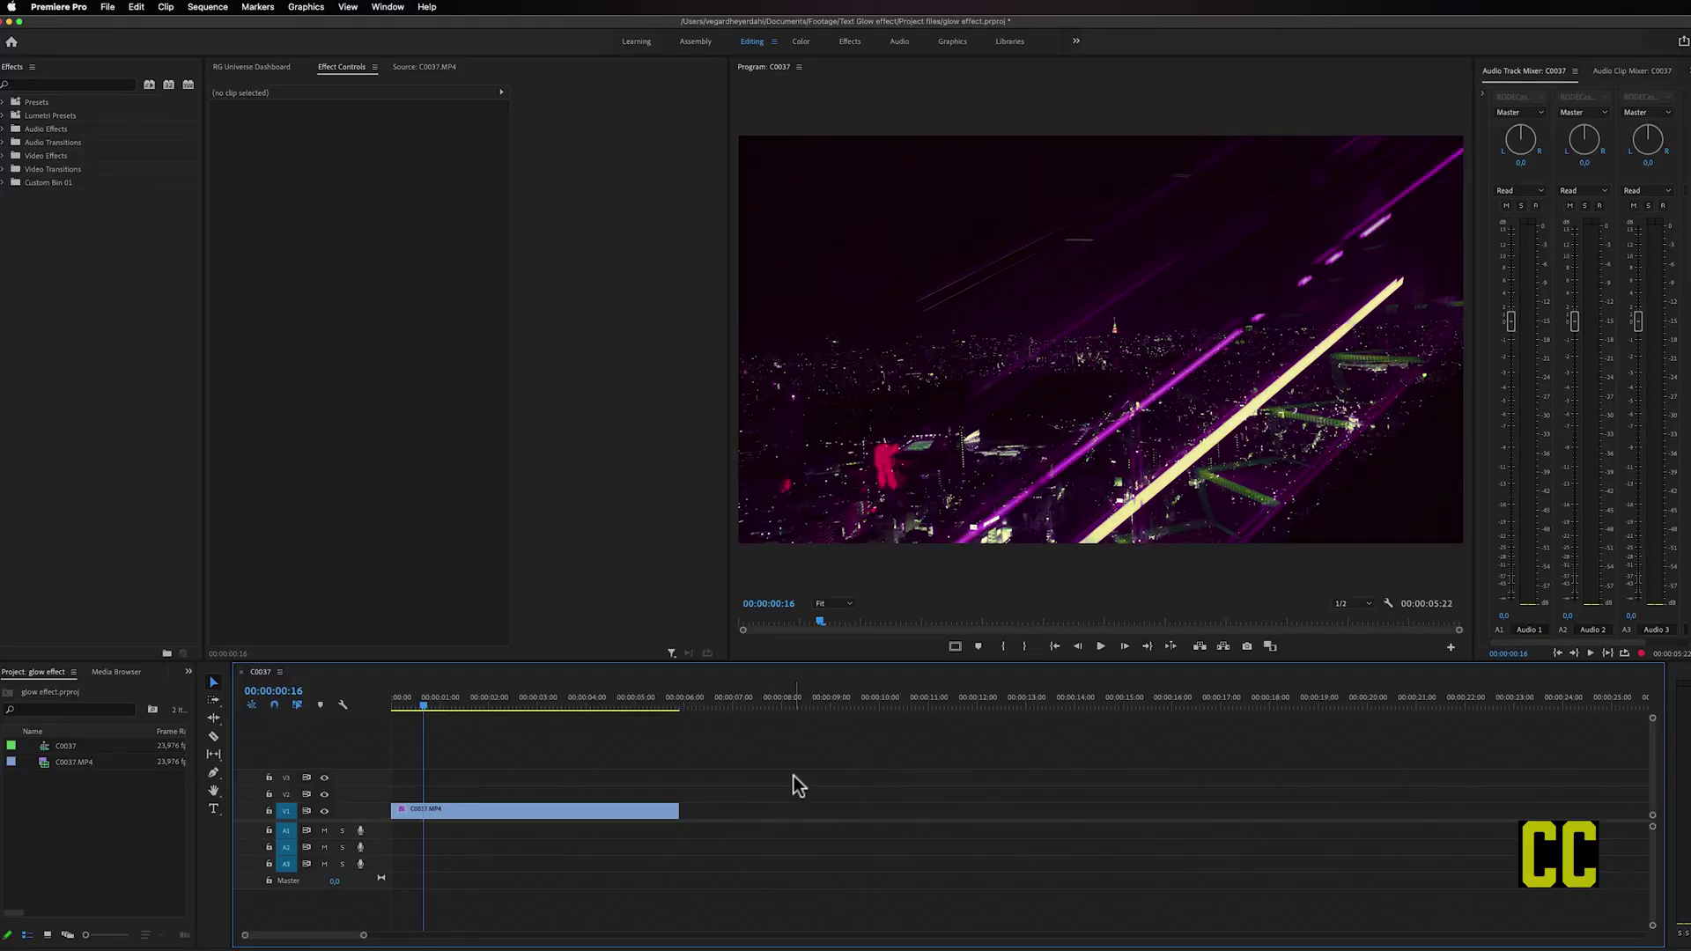
Select the Type tool in the Tools panel to add text over the footage
{"action": "left_click", "coordinate": [214, 810]}
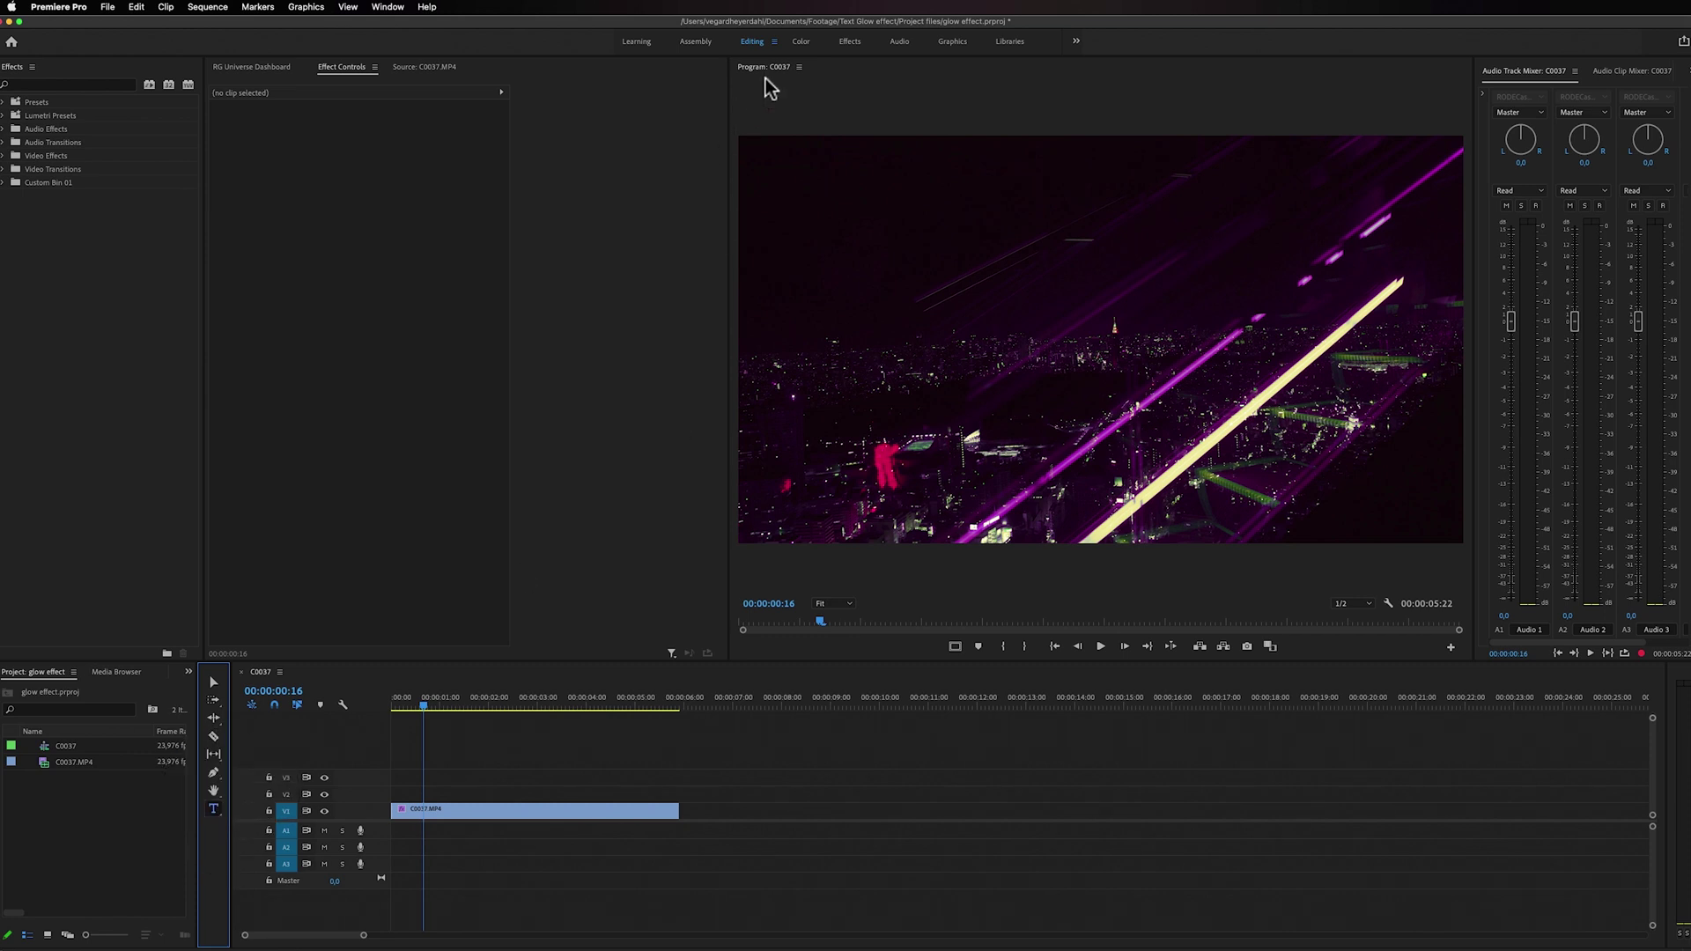
Type the title 'CYBERPUNK 2077' in the Program monitor and select all its text
{"action": "left_click", "coordinate": [868, 335]}
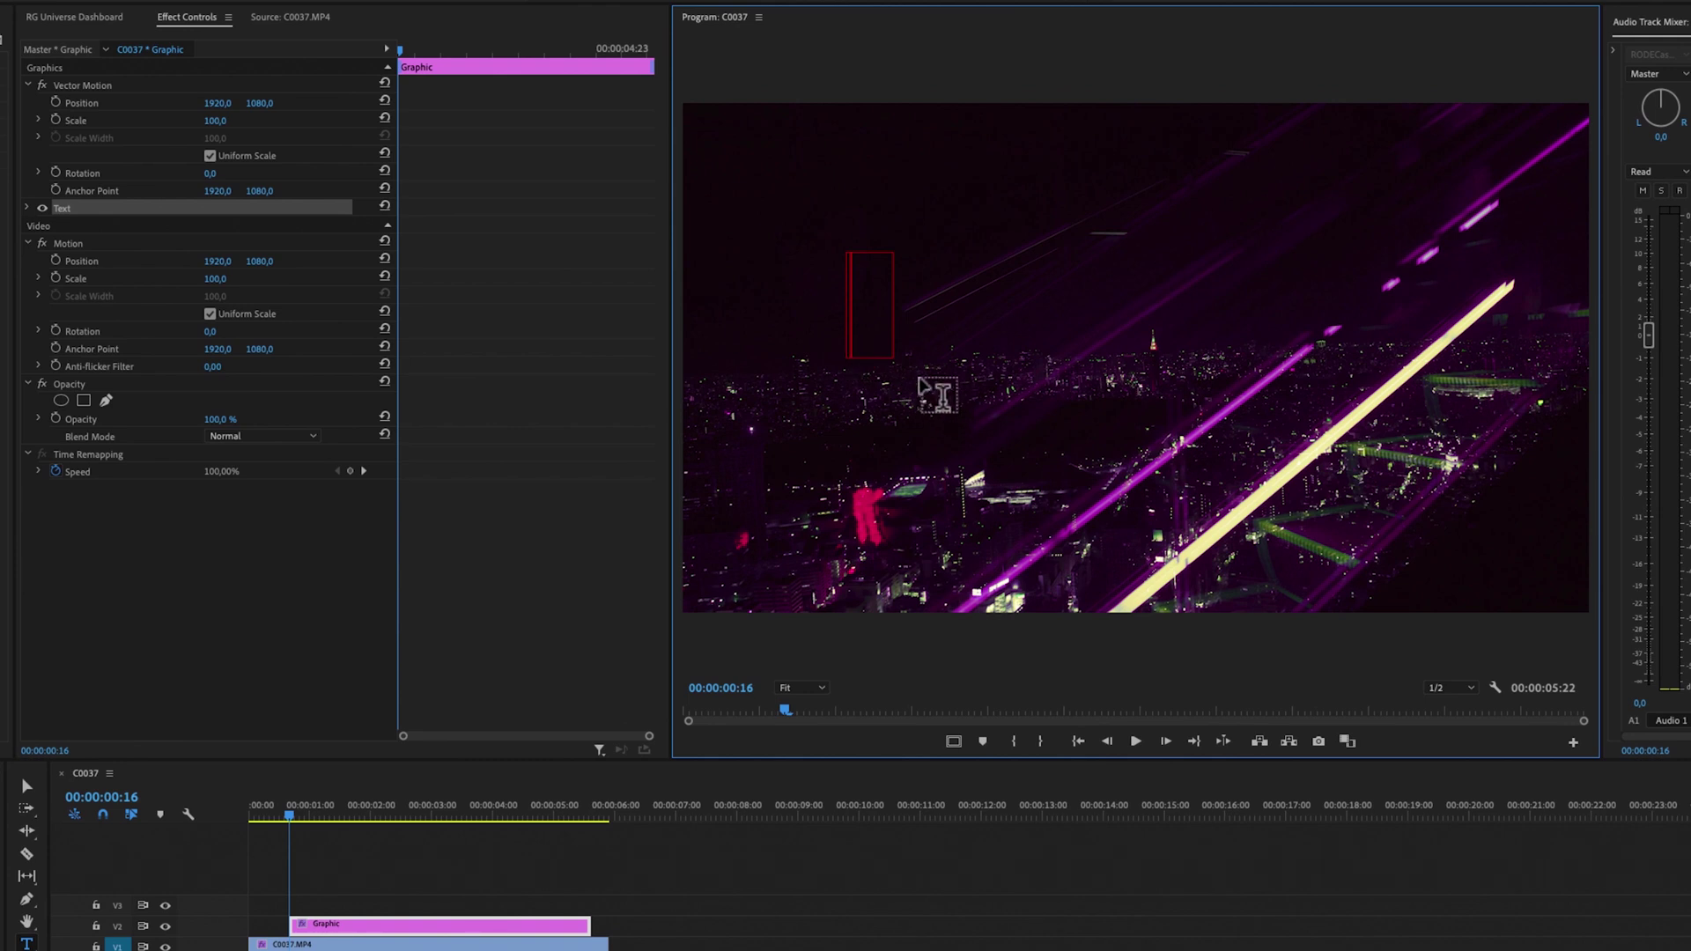
{"action": "type", "text": "CYB"}
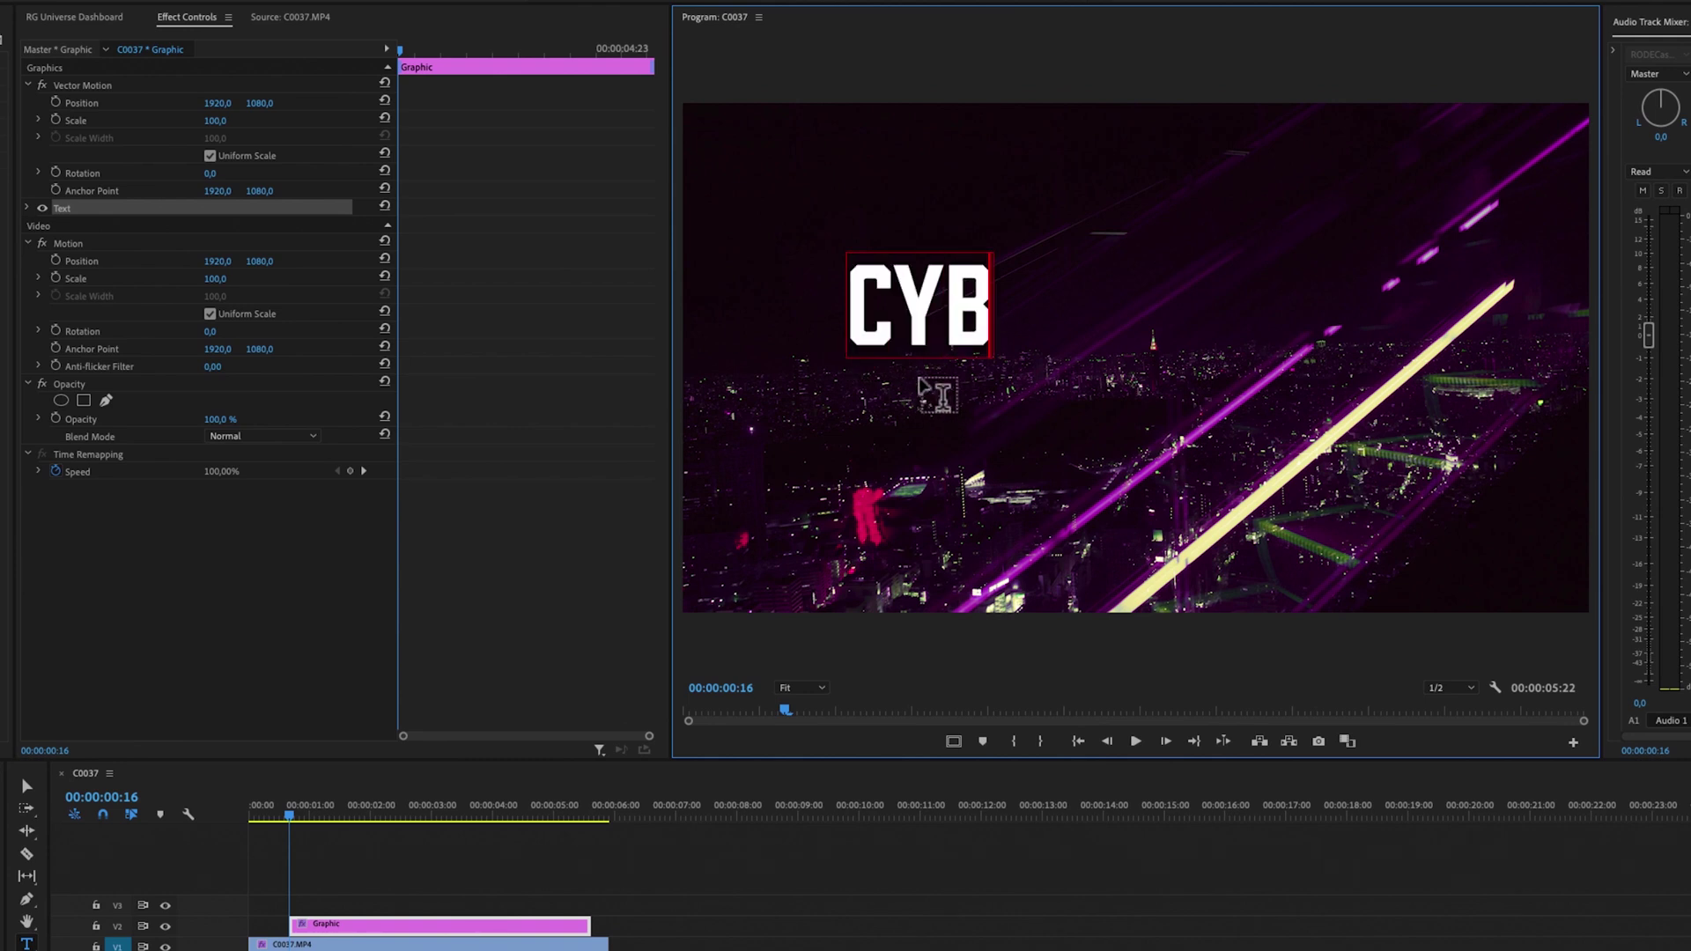
{"action": "type", "text": "ERPUNK"}
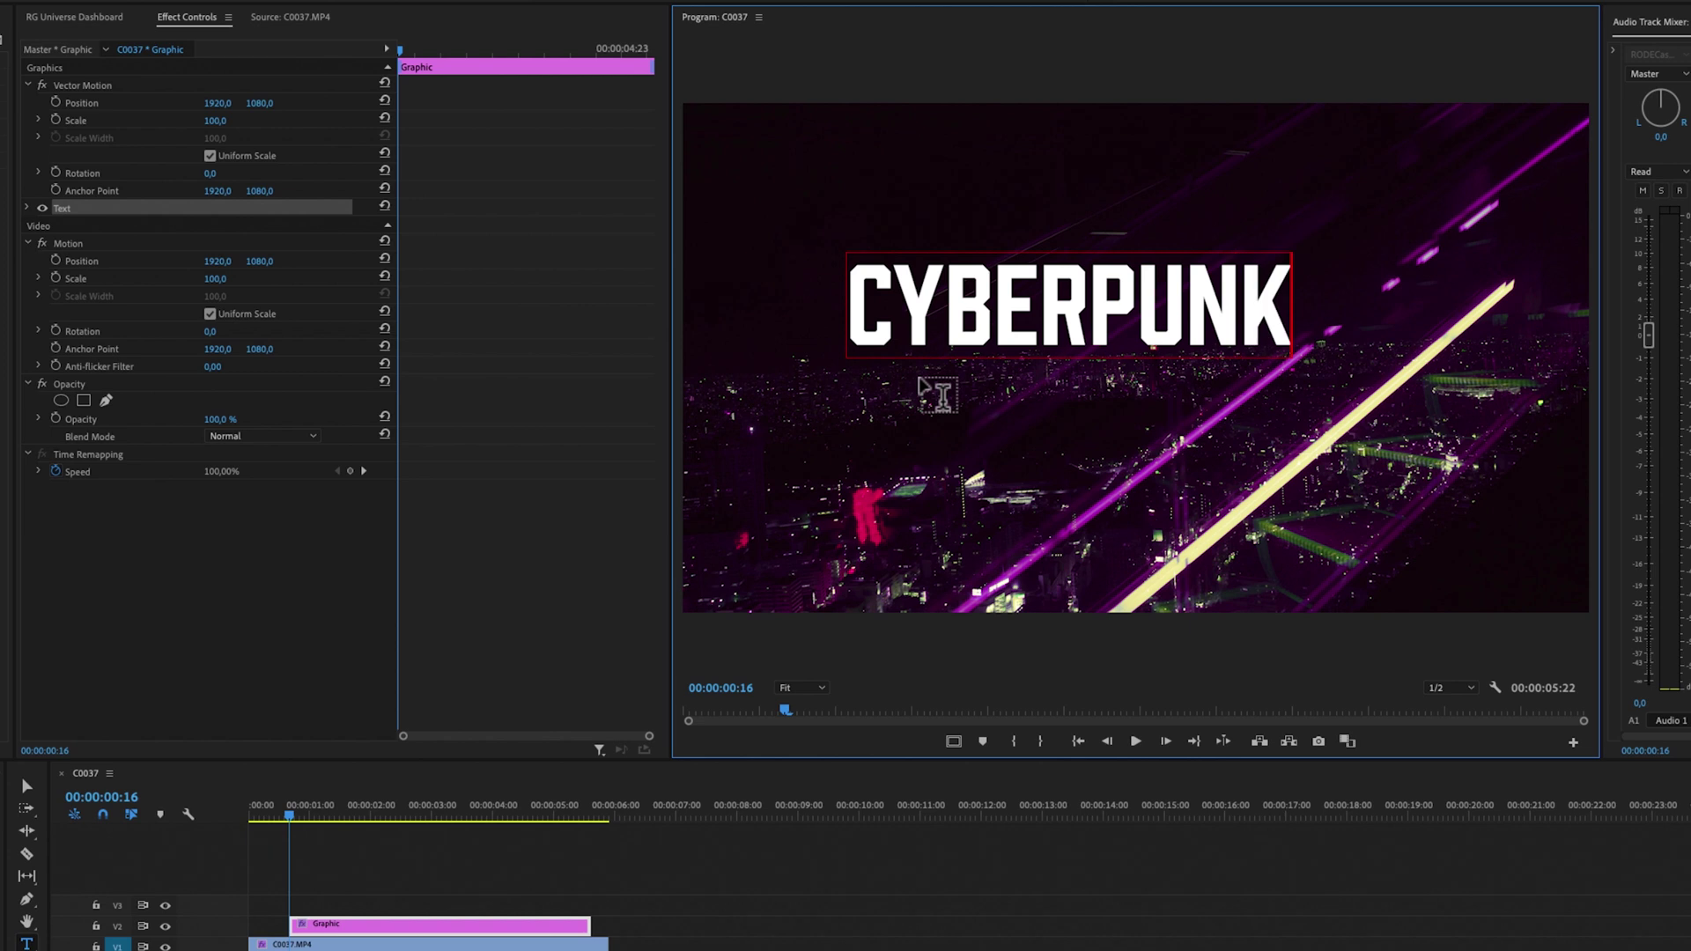
{"action": "type", "text": " 2077"}
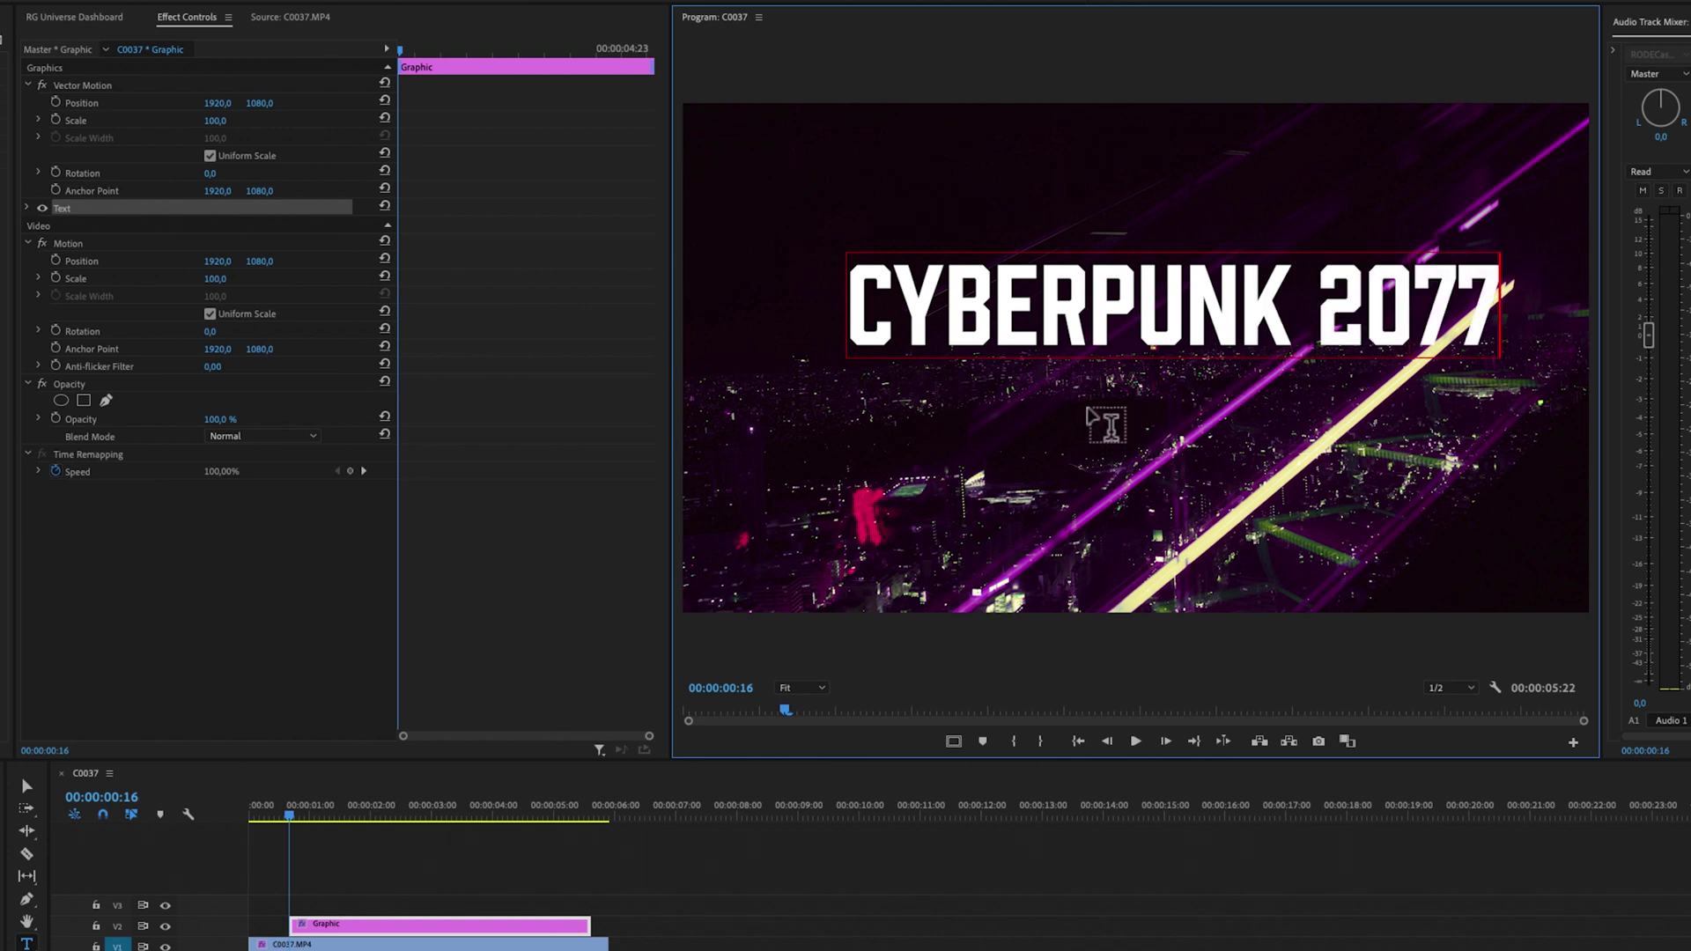
{"action": "double_click", "coordinate": [1097, 260]}
{"action": "triple_click", "coordinate": [1123, 288]}
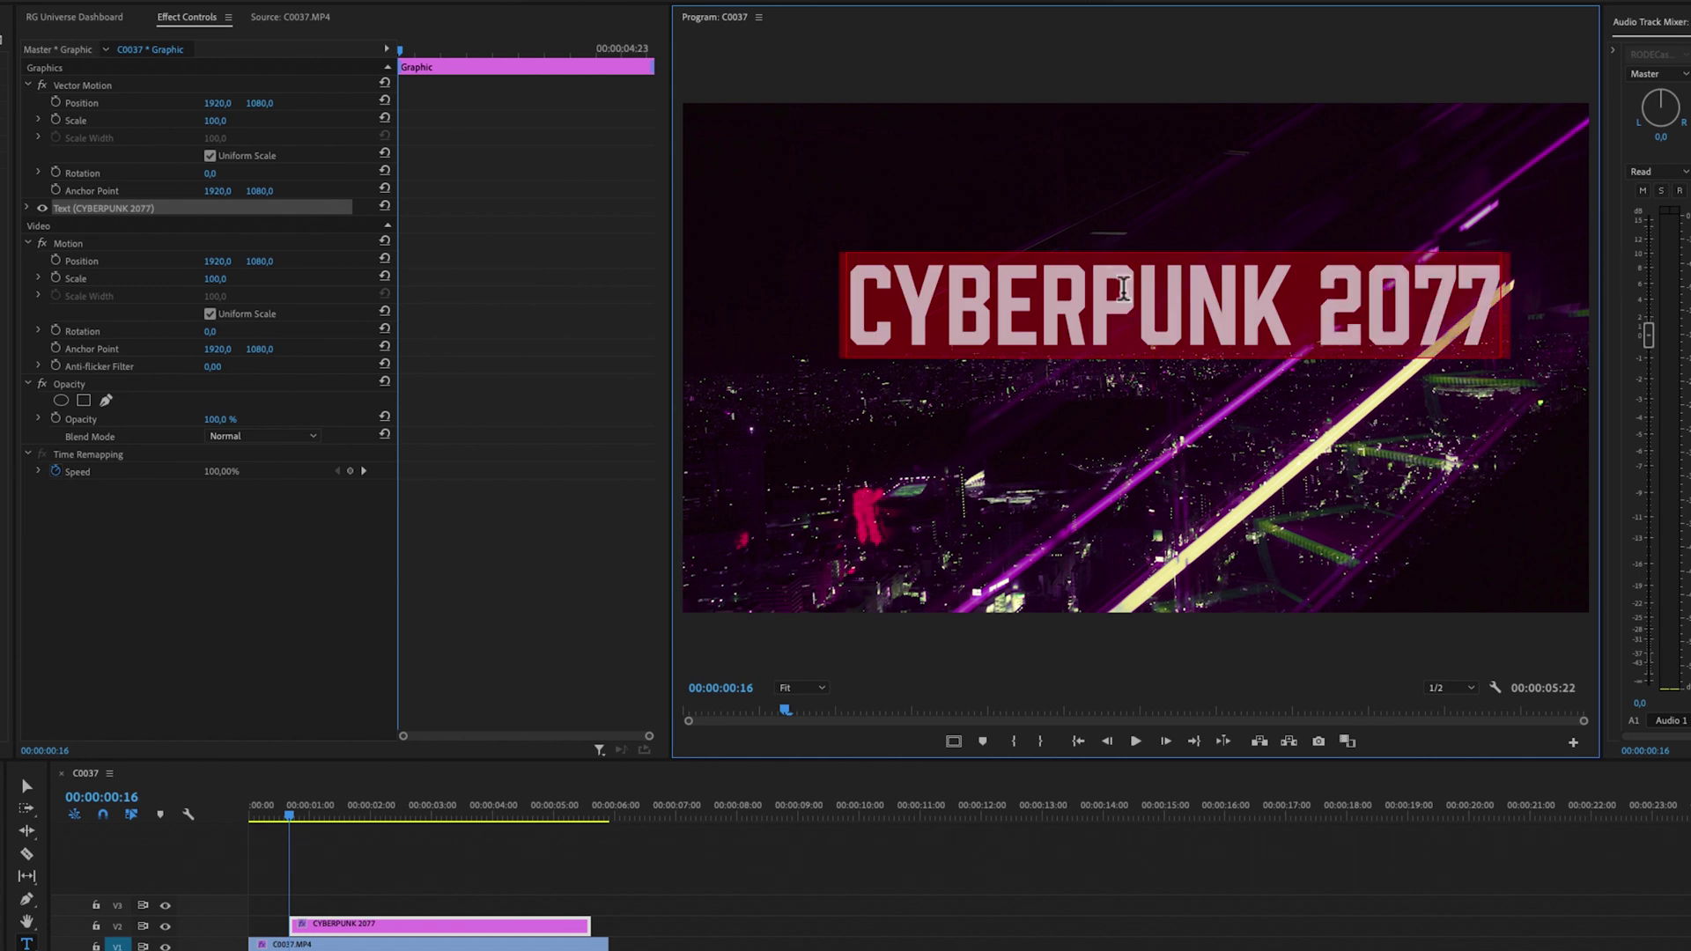
In the Graphics workspace, set the title's font size to 486 and centre it horizontally and vertically
{"action": "left_click", "coordinate": [584, 39]}
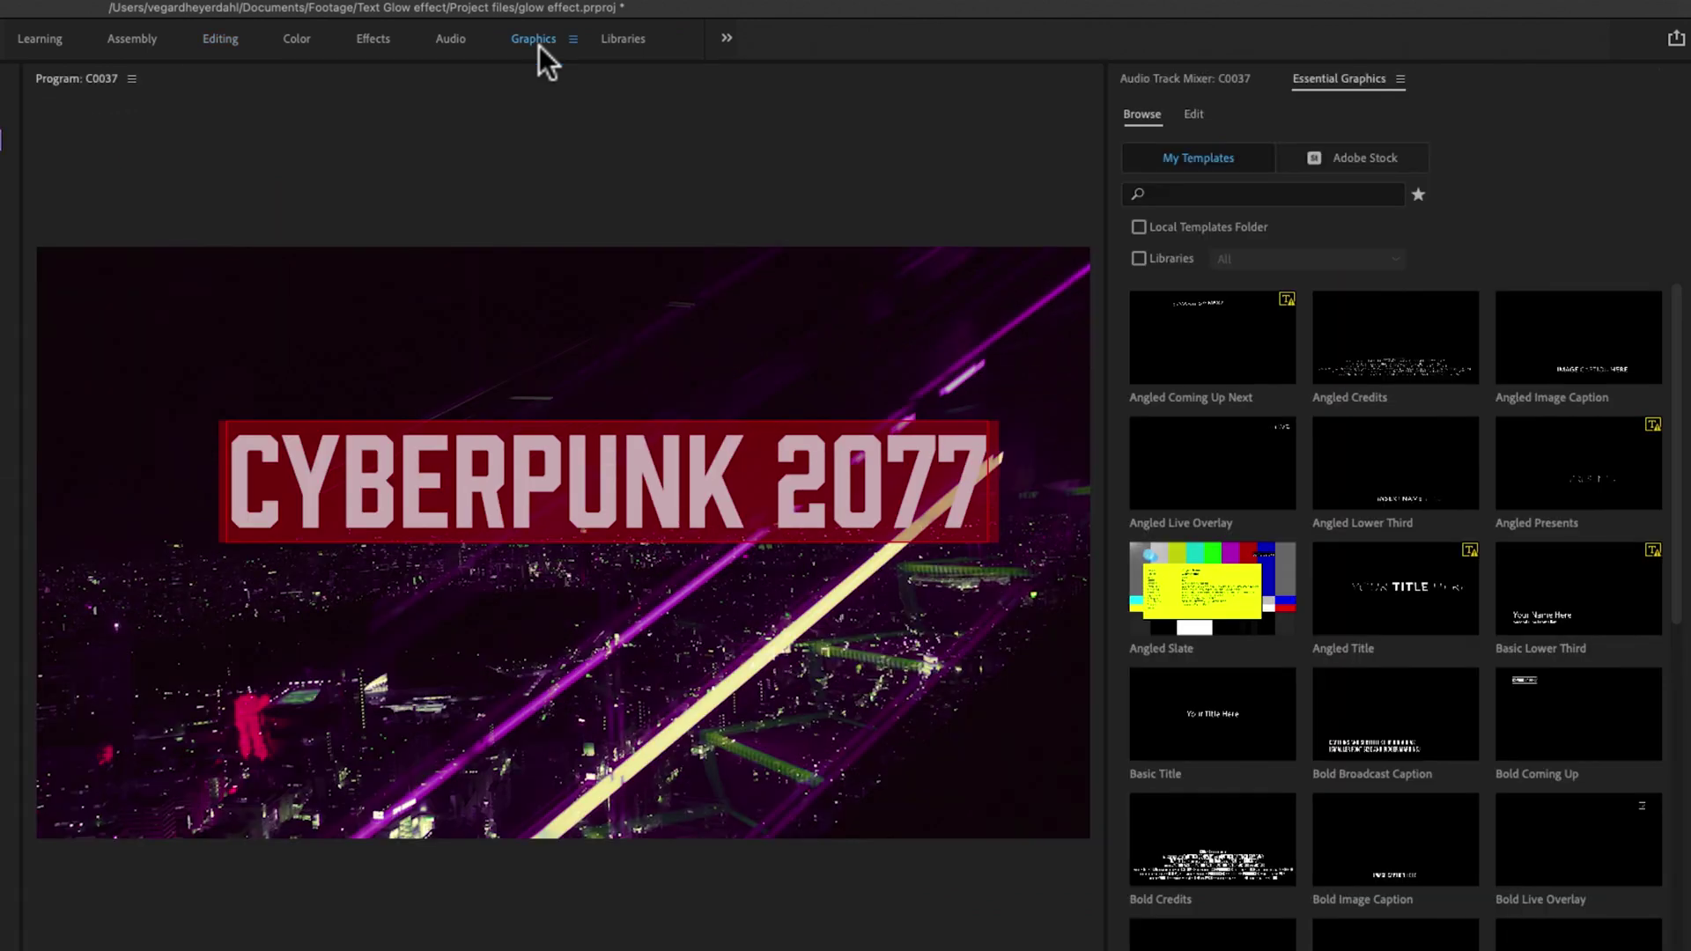
{"action": "left_click", "coordinate": [1197, 115]}
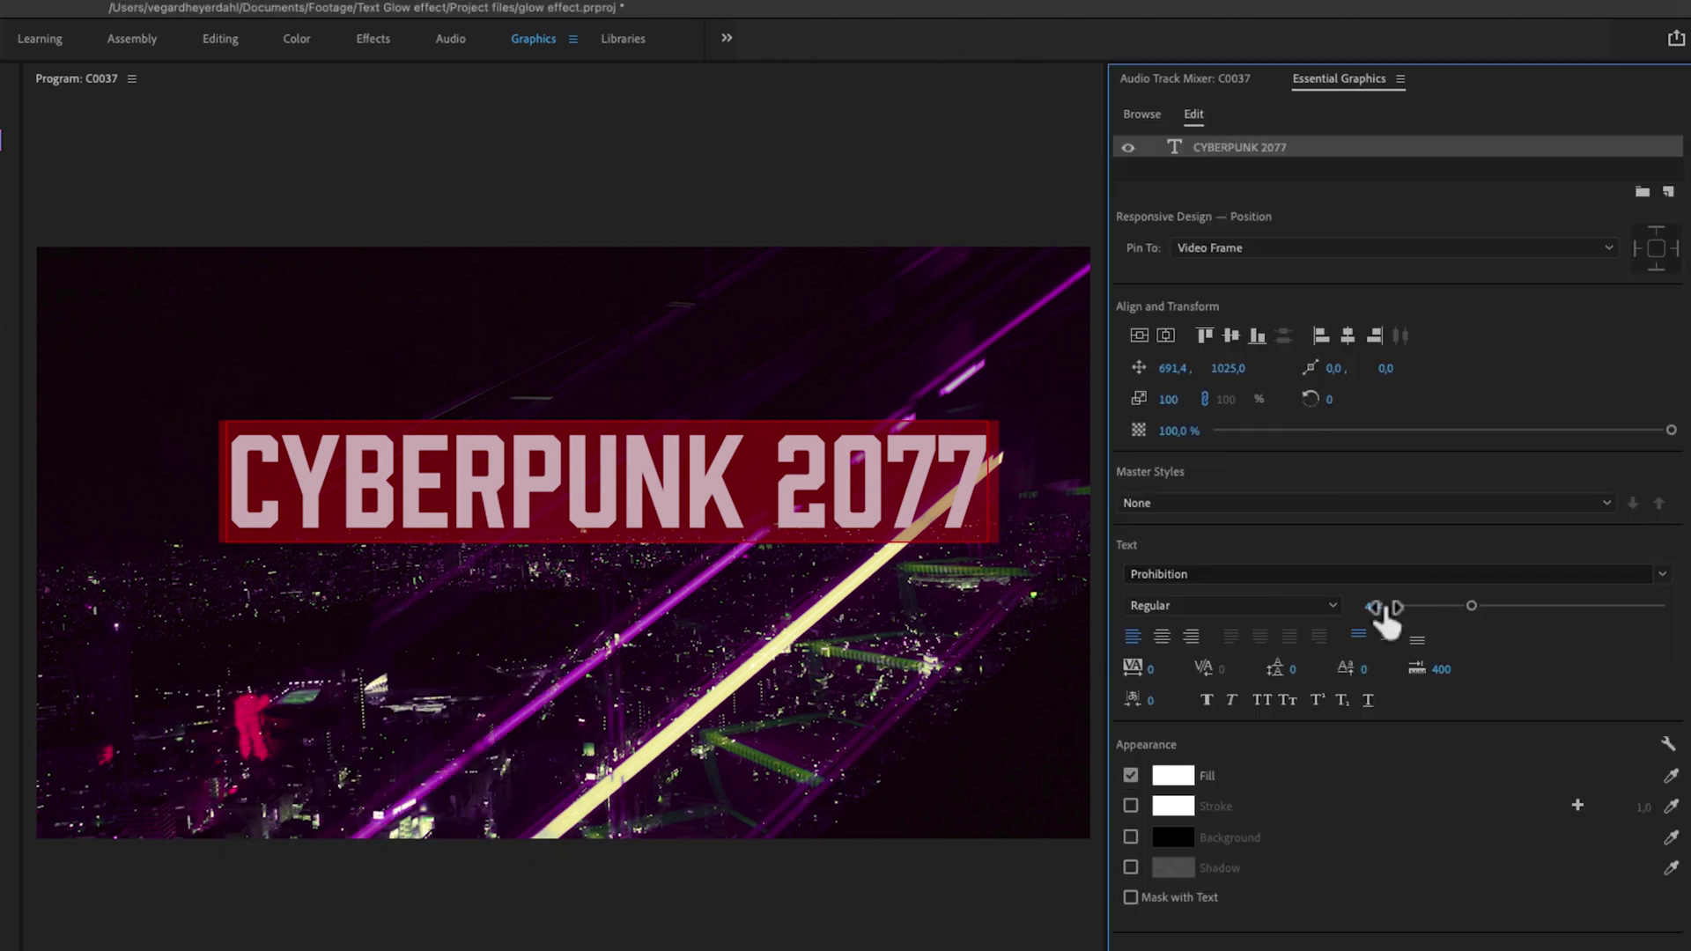
{"action": "mouse_move", "coordinate": [1385, 612]}
{"action": "left_mouse_down"}
{"action": "mouse_move", "coordinate": [1424, 613]}
{"action": "mouse_move", "coordinate": [1368, 608]}
{"action": "left_mouse_up"}
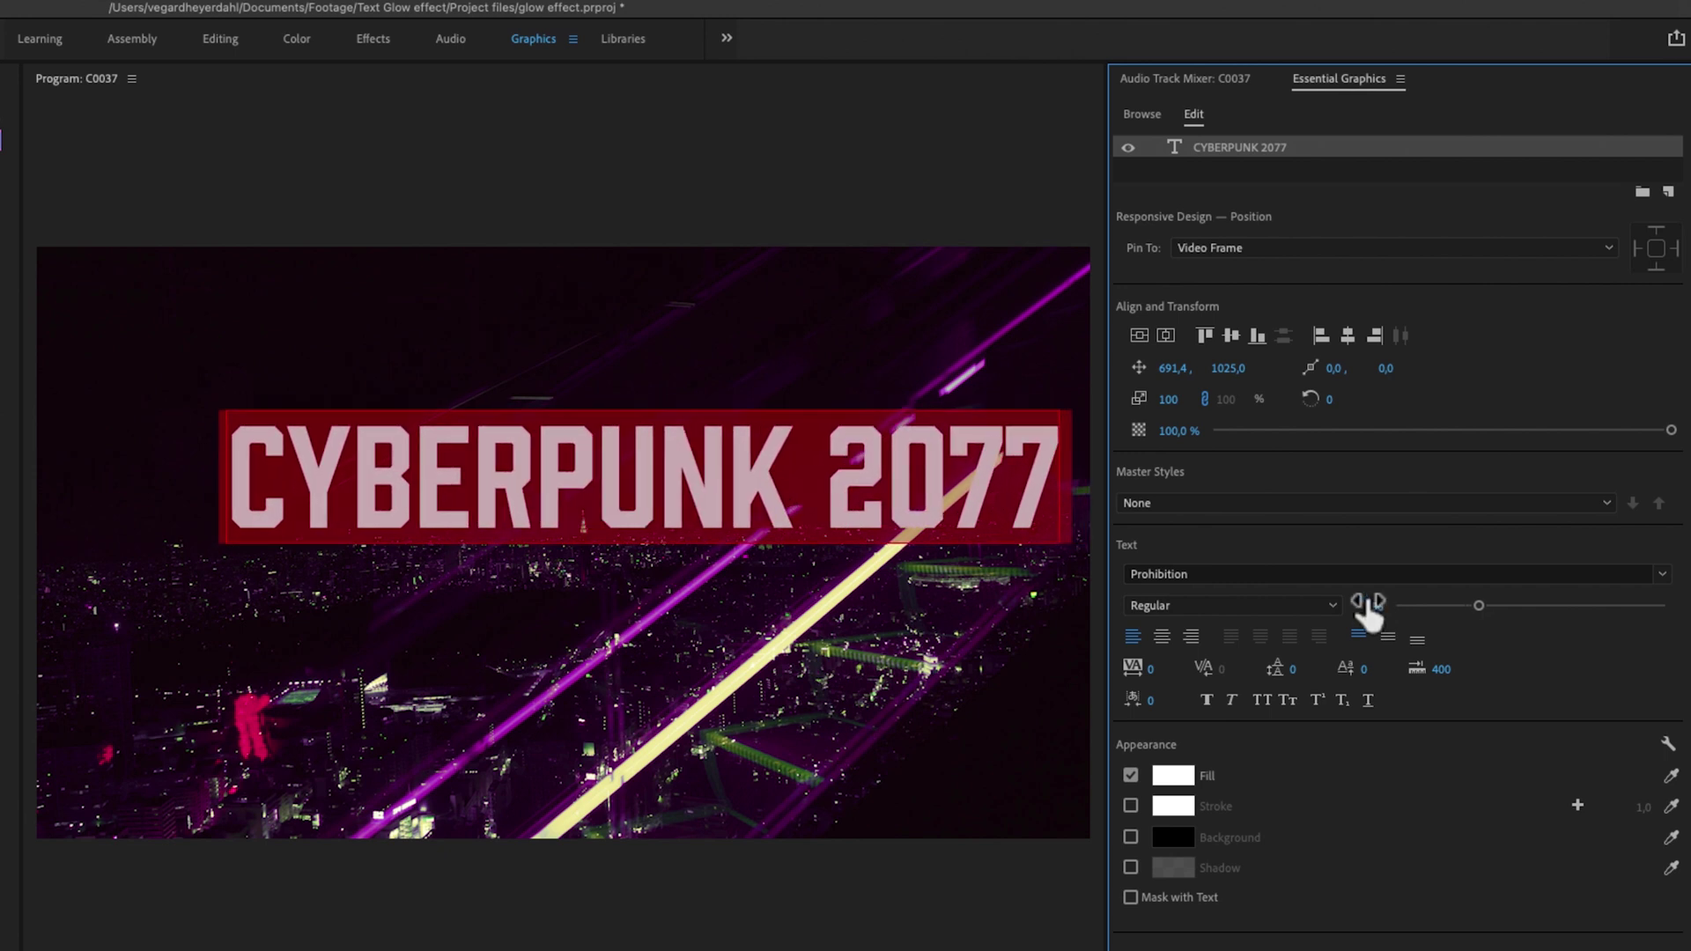
{"action": "left_click", "coordinate": [1168, 339]}
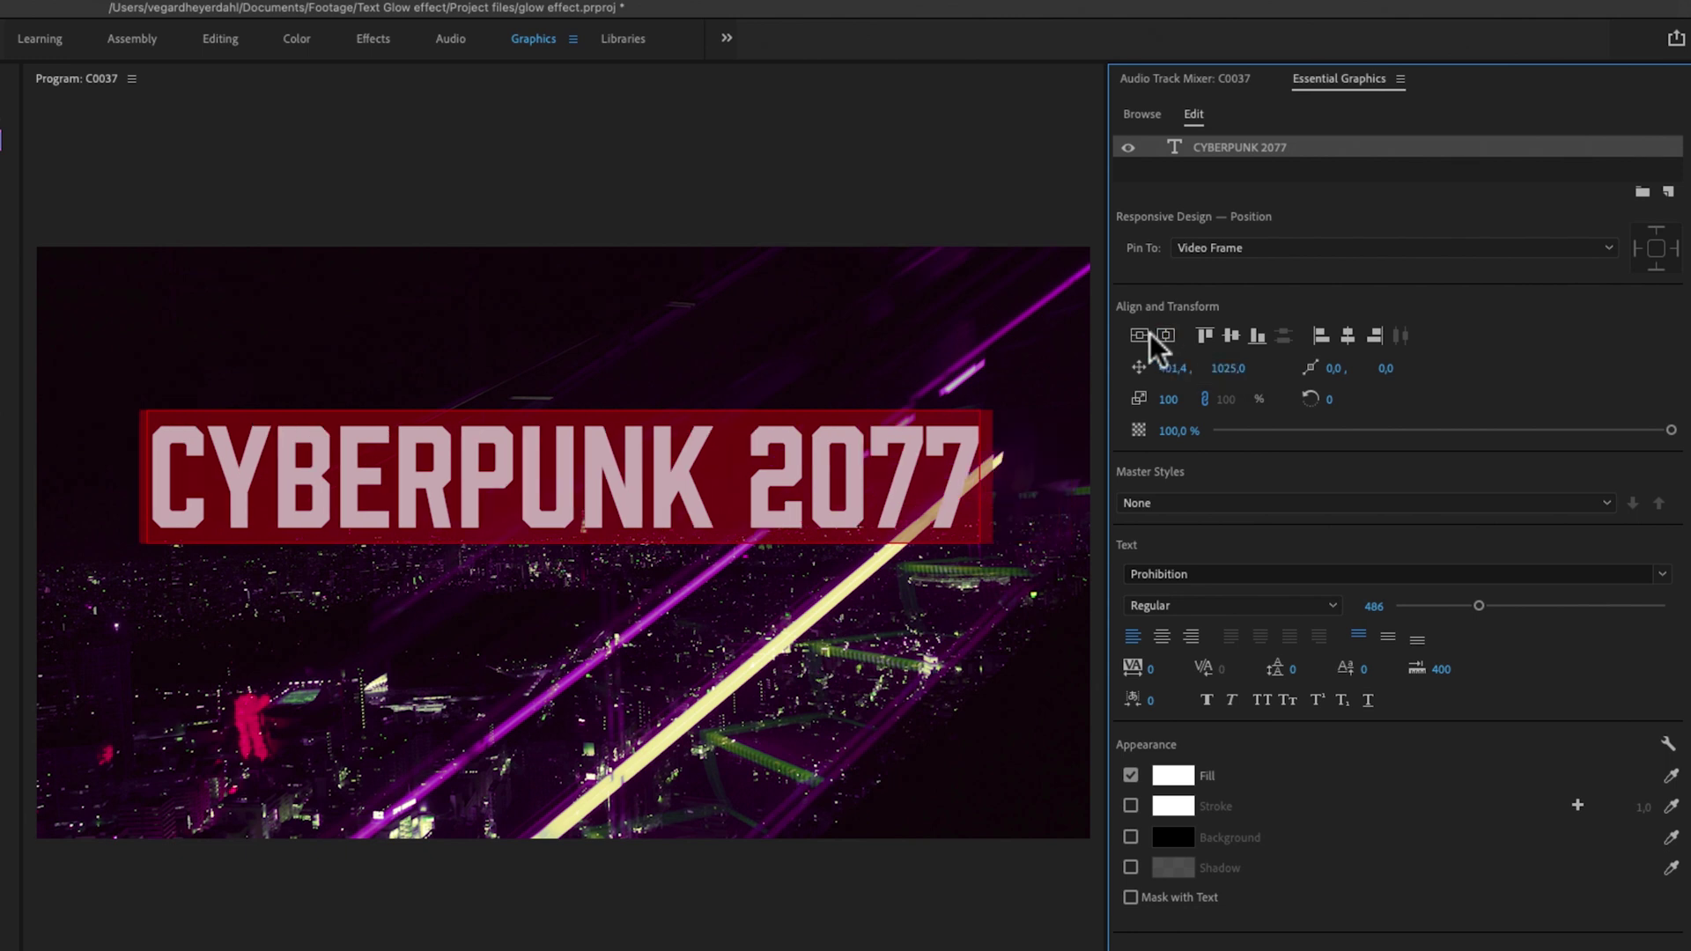
{"action": "left_click", "coordinate": [1141, 334]}
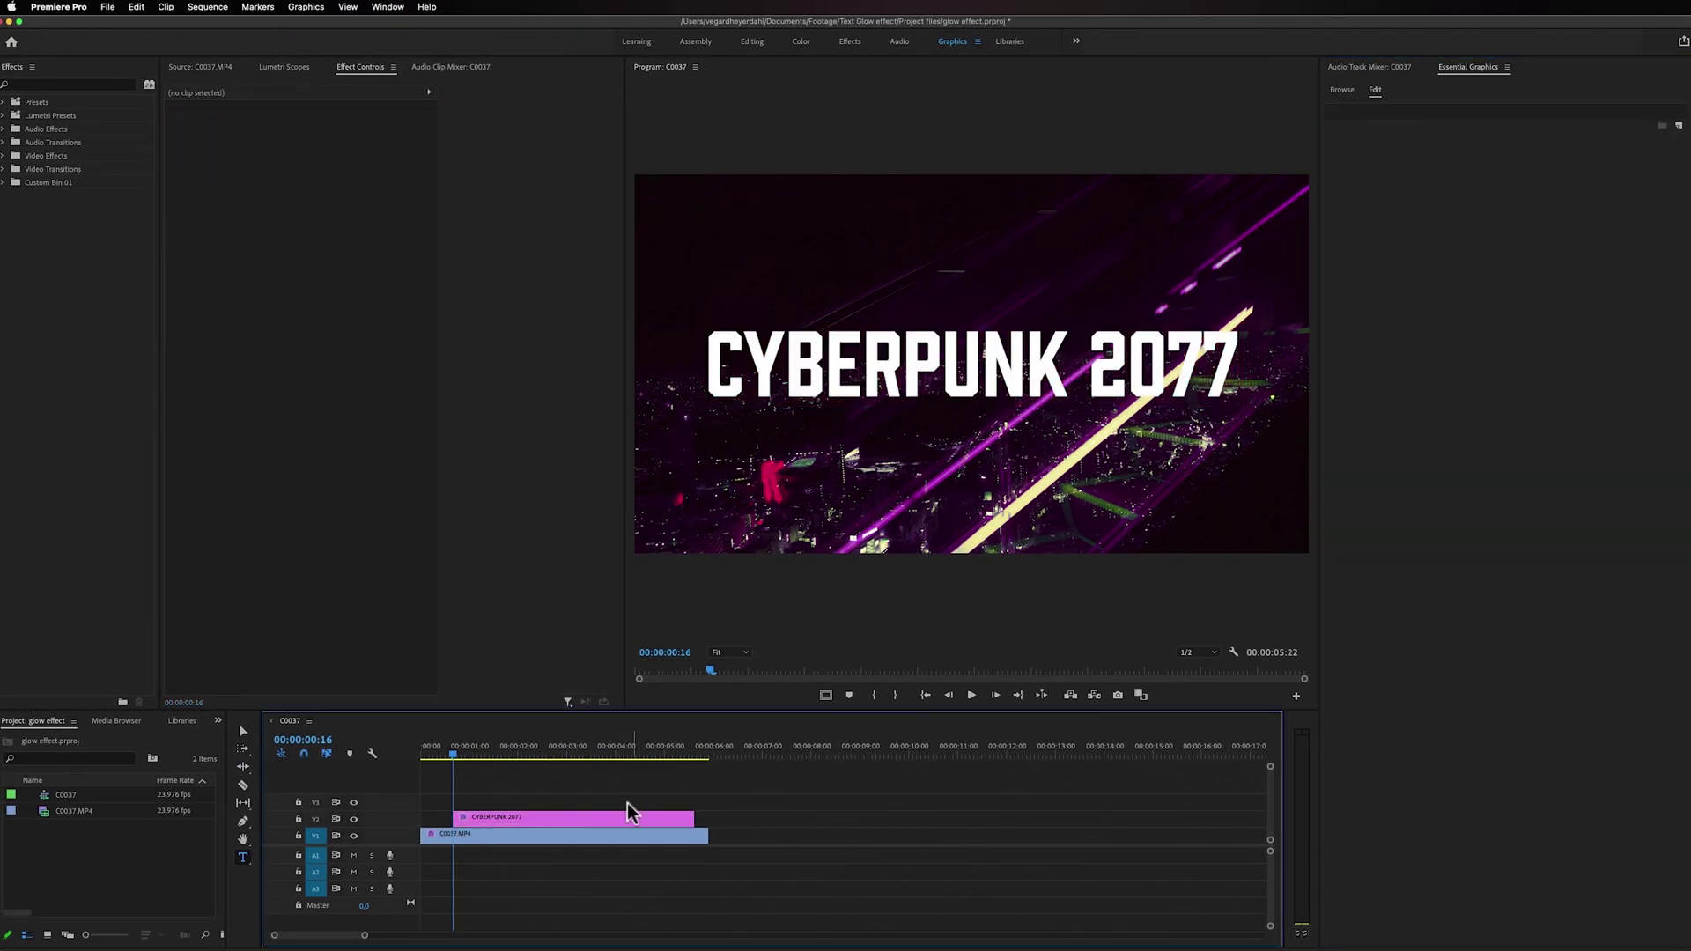
Move the title clip to the sequence start and search the Effects panel for 'alph'
{"action": "left_click_drag", "start_coordinate": [630, 812], "coordinate": [707, 818]}
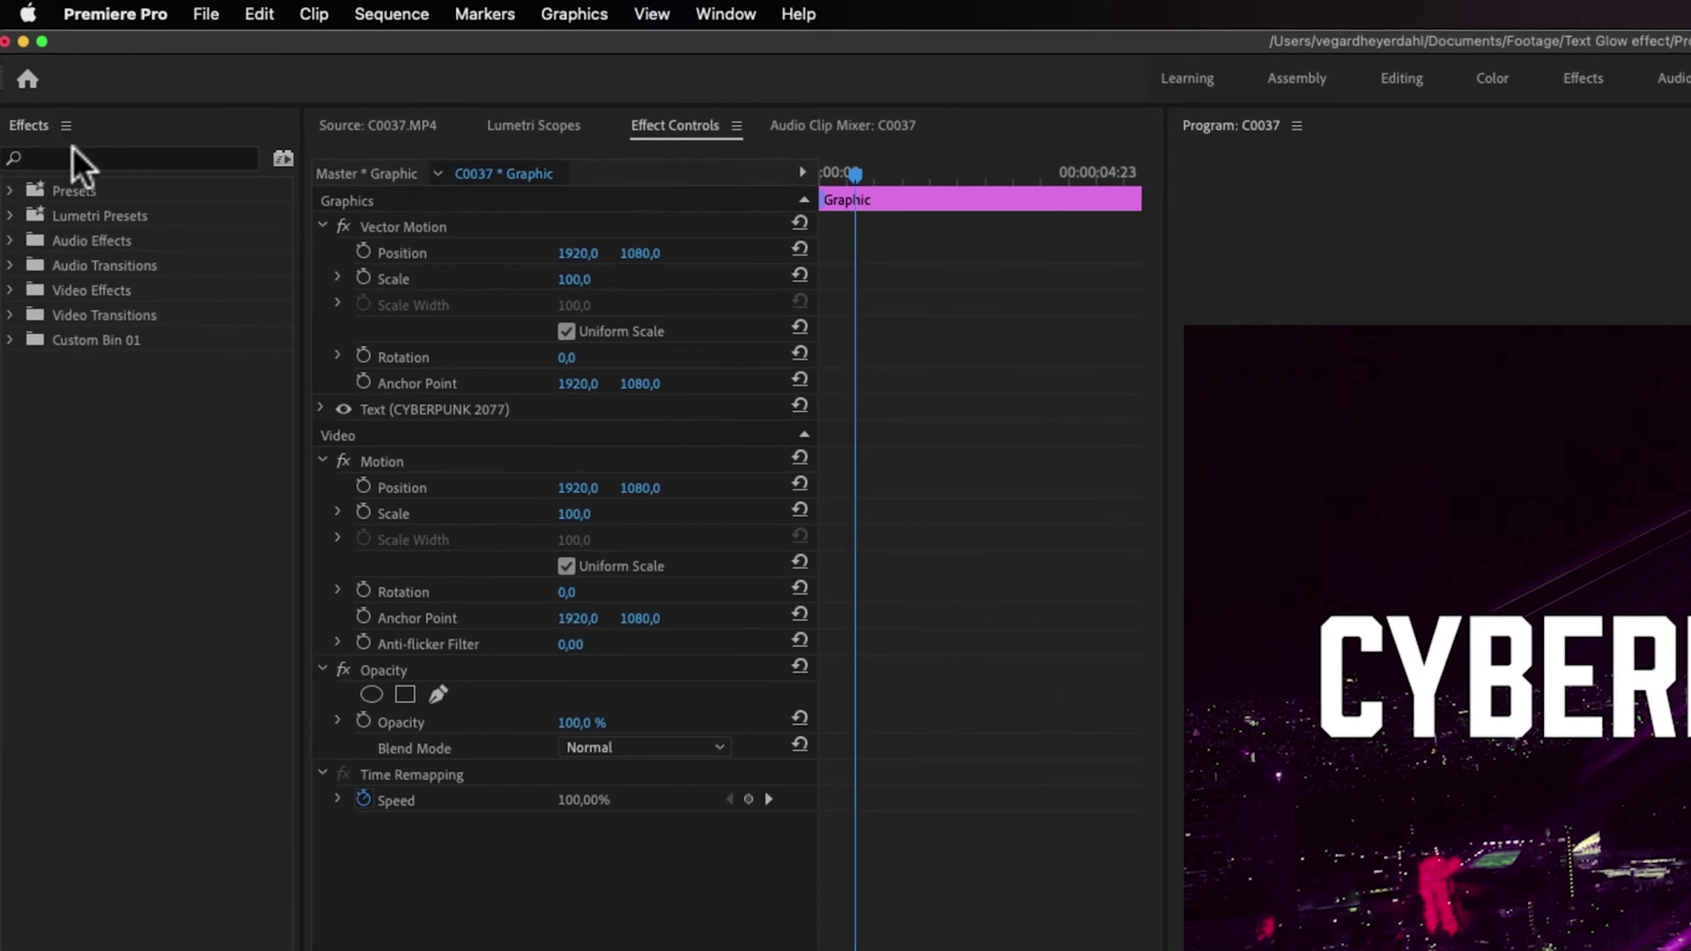
{"action": "left_click", "coordinate": [111, 156]}
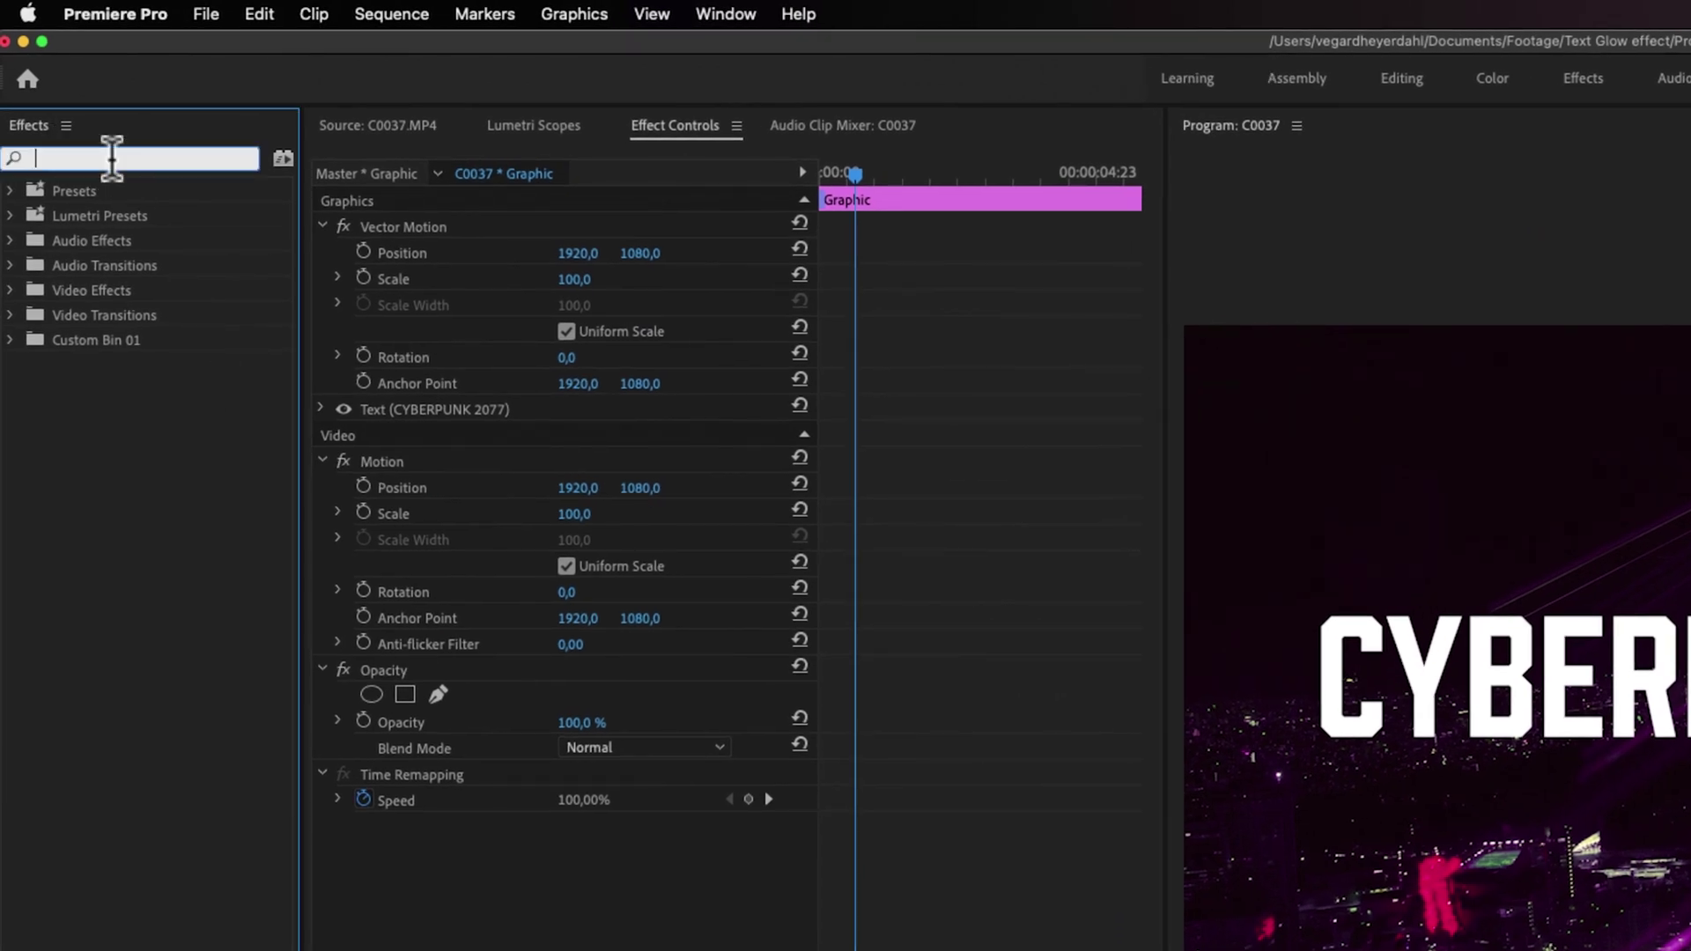
{"action": "type", "text": "alph"}
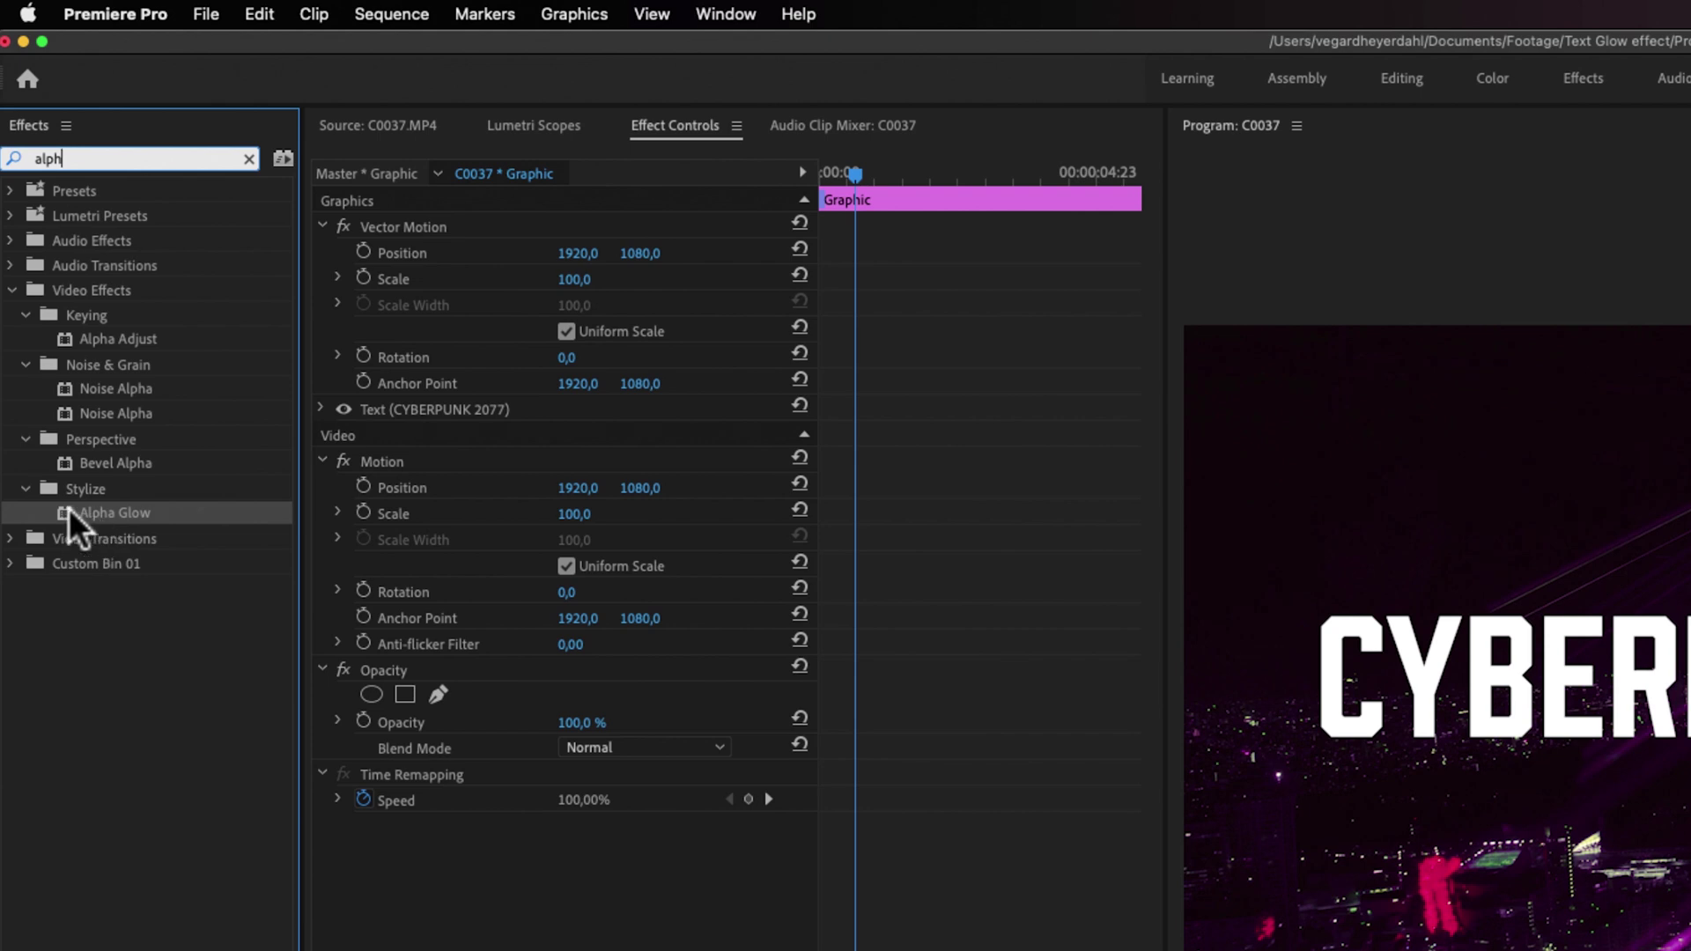
Drag Stylize > Alpha Glow onto the CYBERPUNK 2077 clip on track V2
{"action": "left_click_drag", "start_coordinate": [69, 509], "coordinate": [945, 950]}
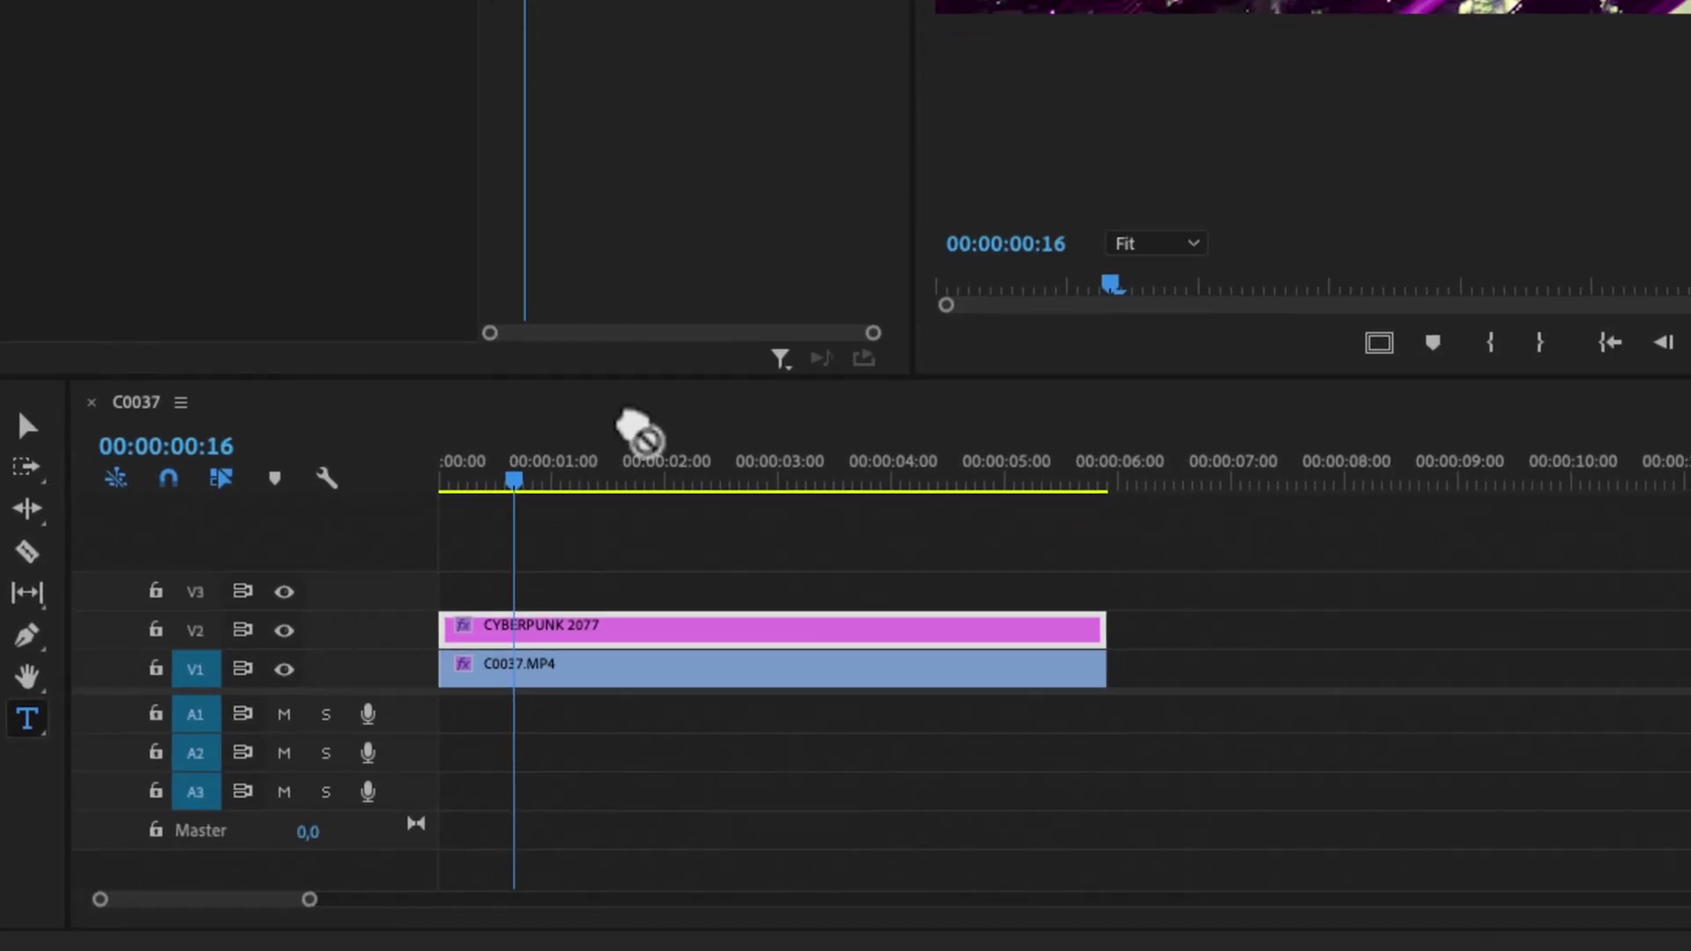
{"action": "left_click_drag", "start_coordinate": [636, 428], "coordinate": [681, 630]}
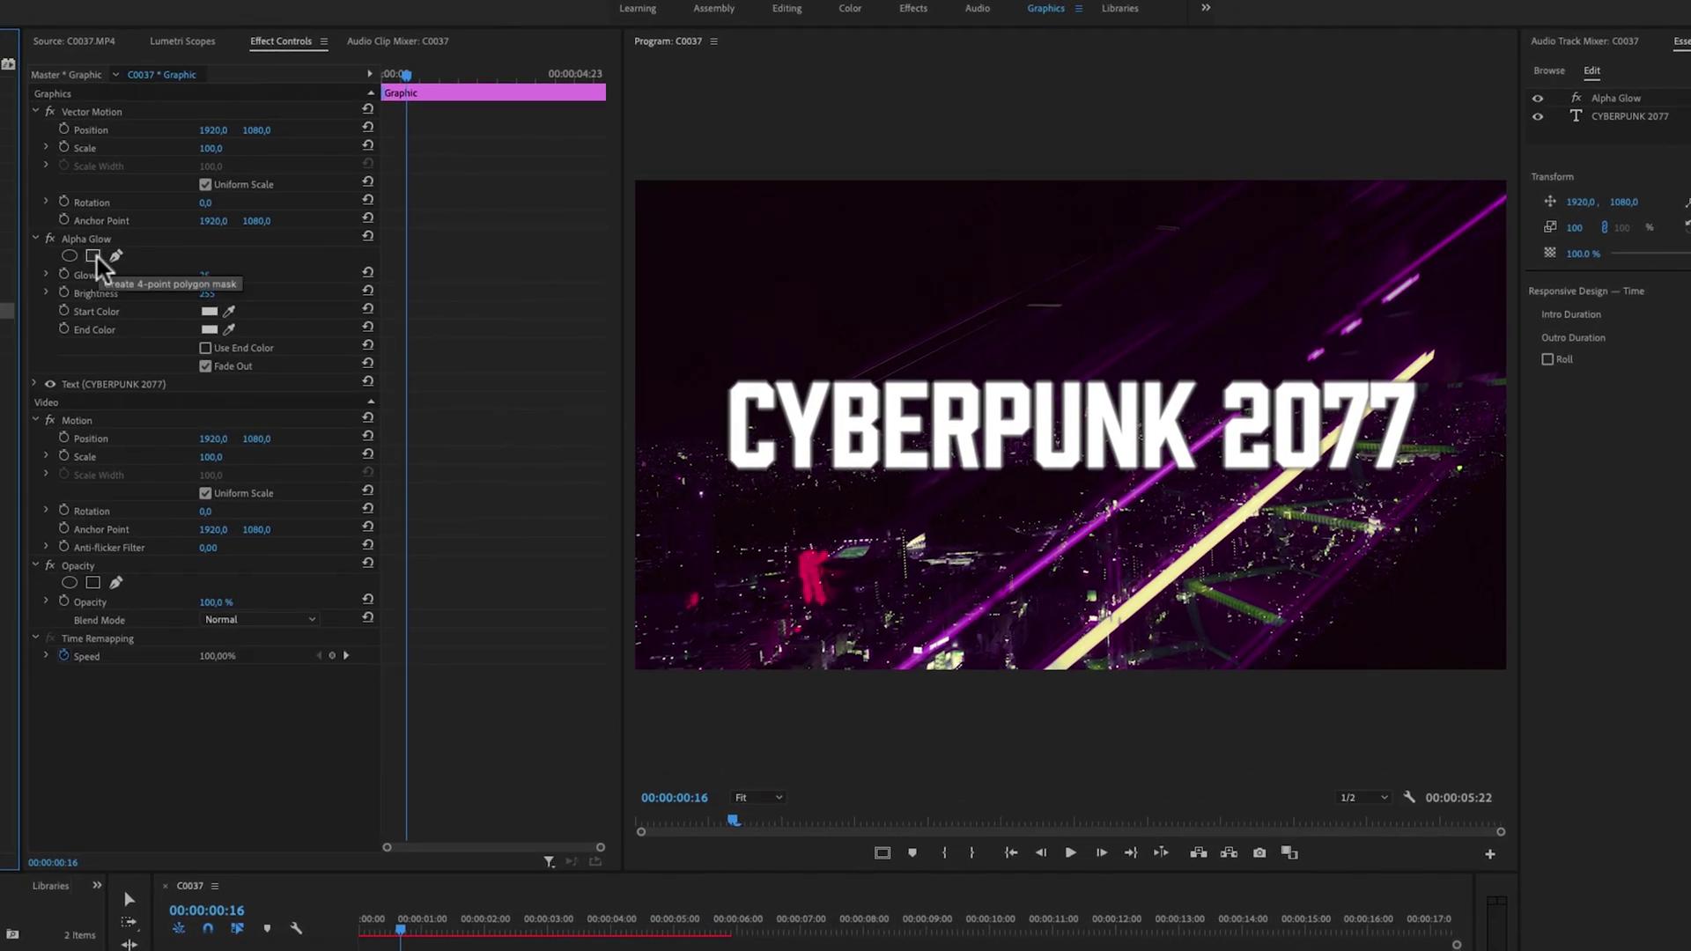
Set Alpha Glow's Start Color to a saturated yellow (AFA400) in the Color Picker
{"action": "left_click", "coordinate": [90, 237]}
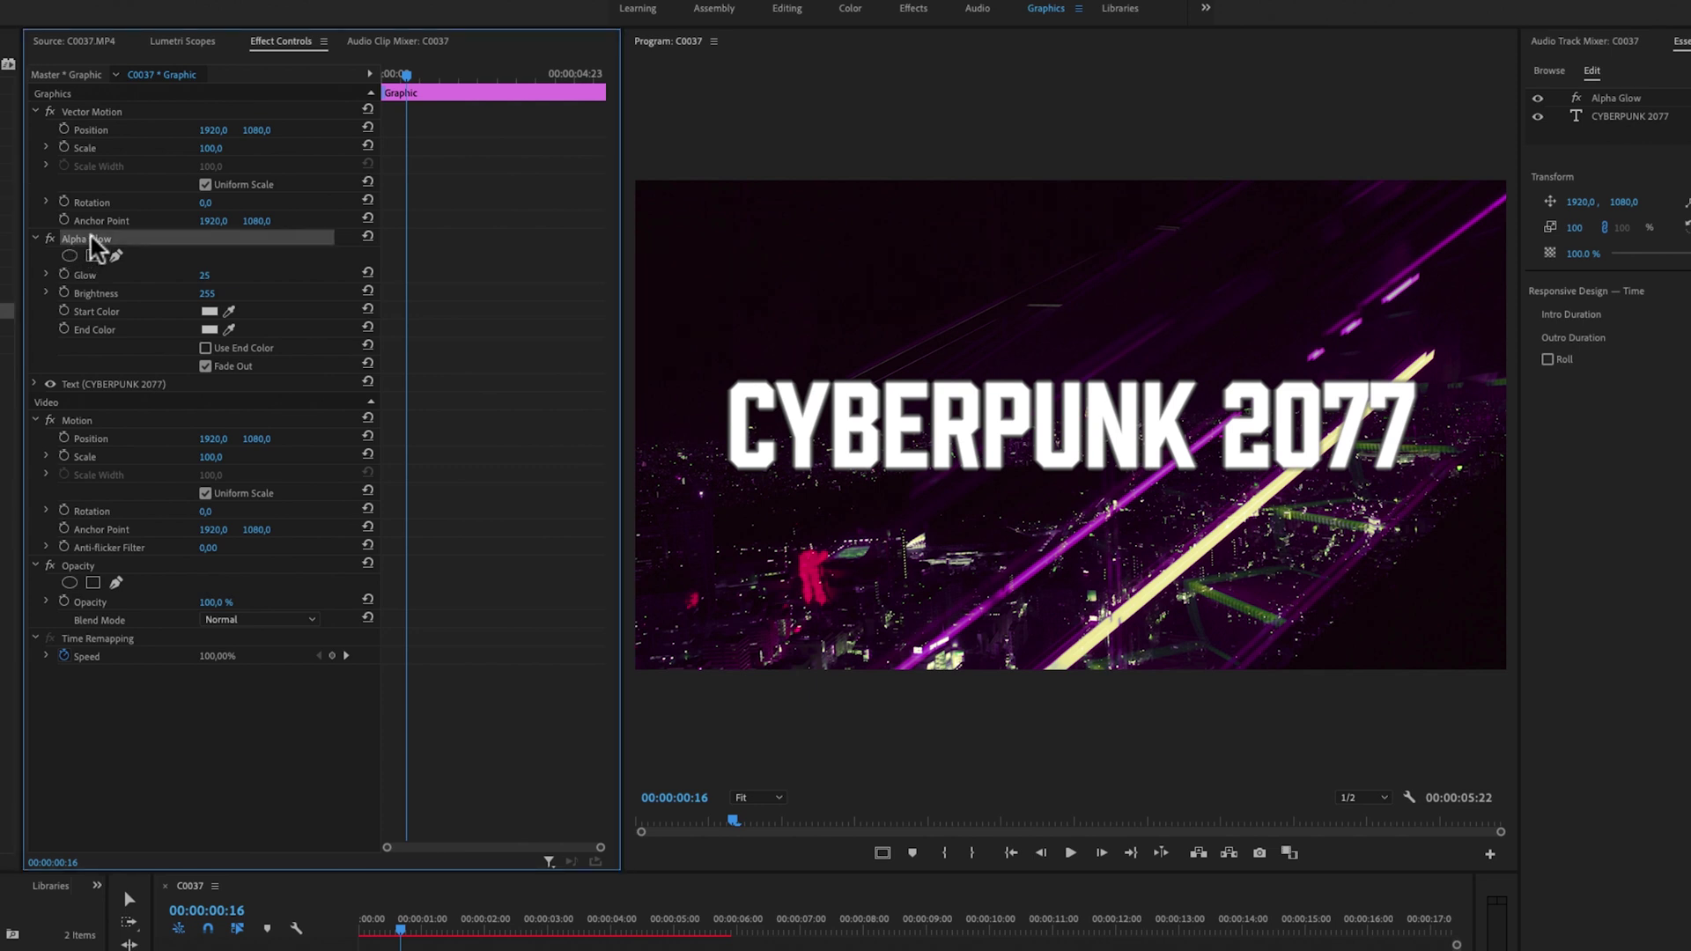
{"action": "left_click", "coordinate": [211, 314]}
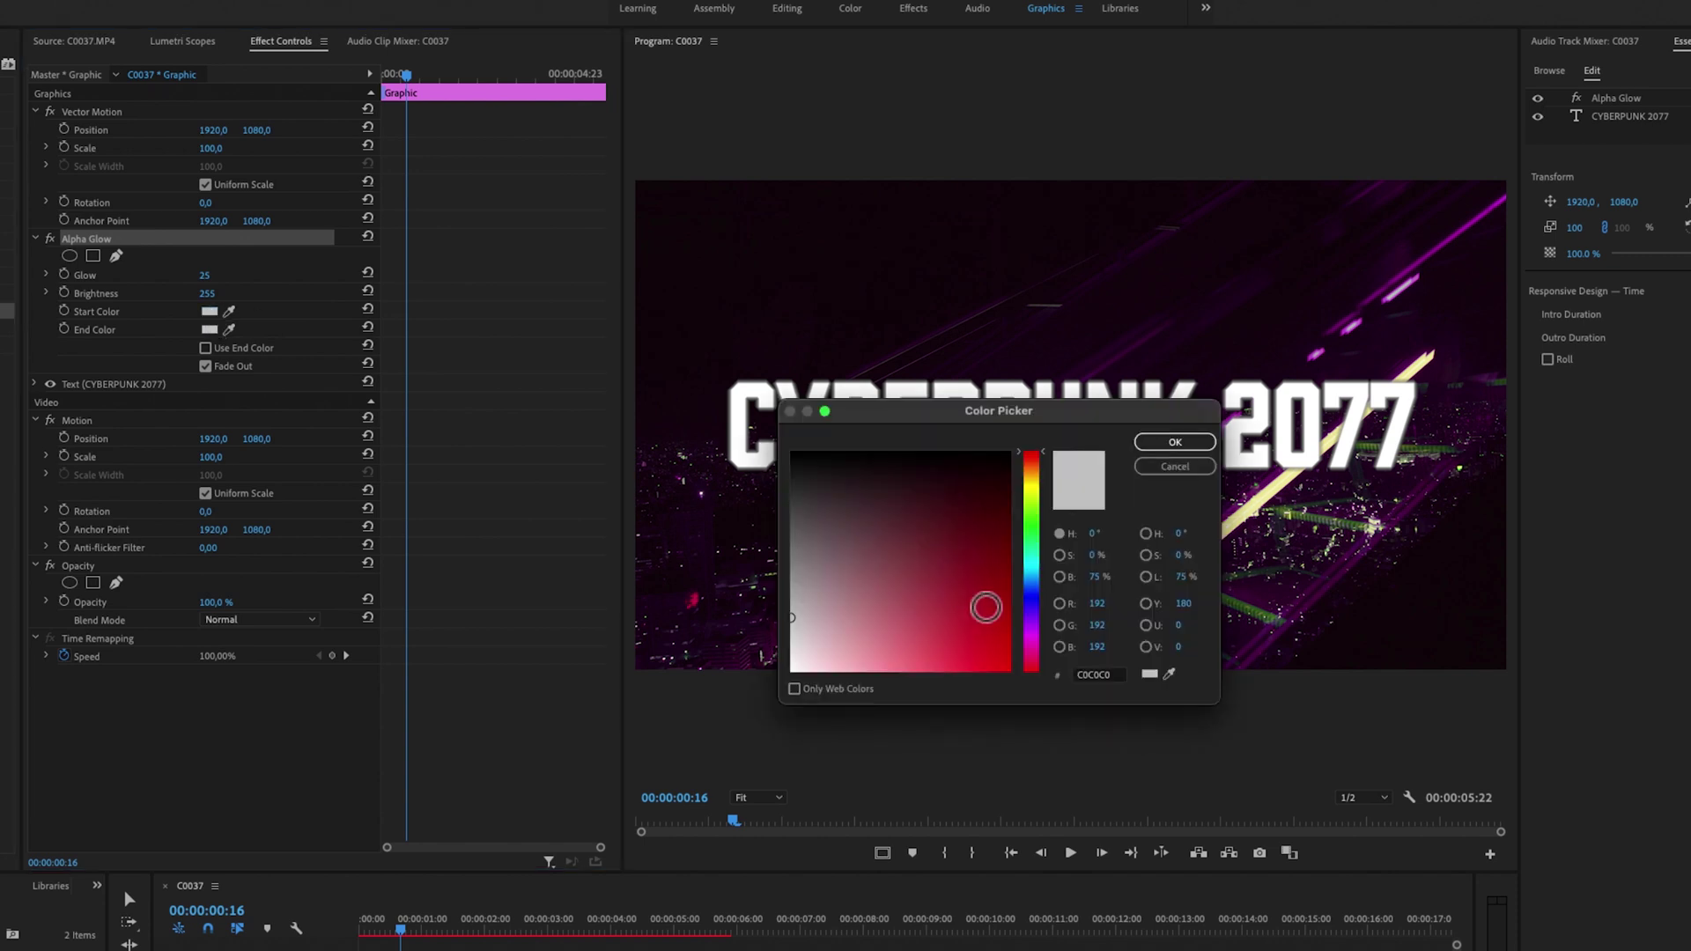
{"action": "left_click", "coordinate": [1032, 523]}
{"action": "left_click_drag", "start_coordinate": [1033, 522], "coordinate": [1032, 486]}
{"action": "left_click_drag", "start_coordinate": [997, 540], "coordinate": [1010, 602]}
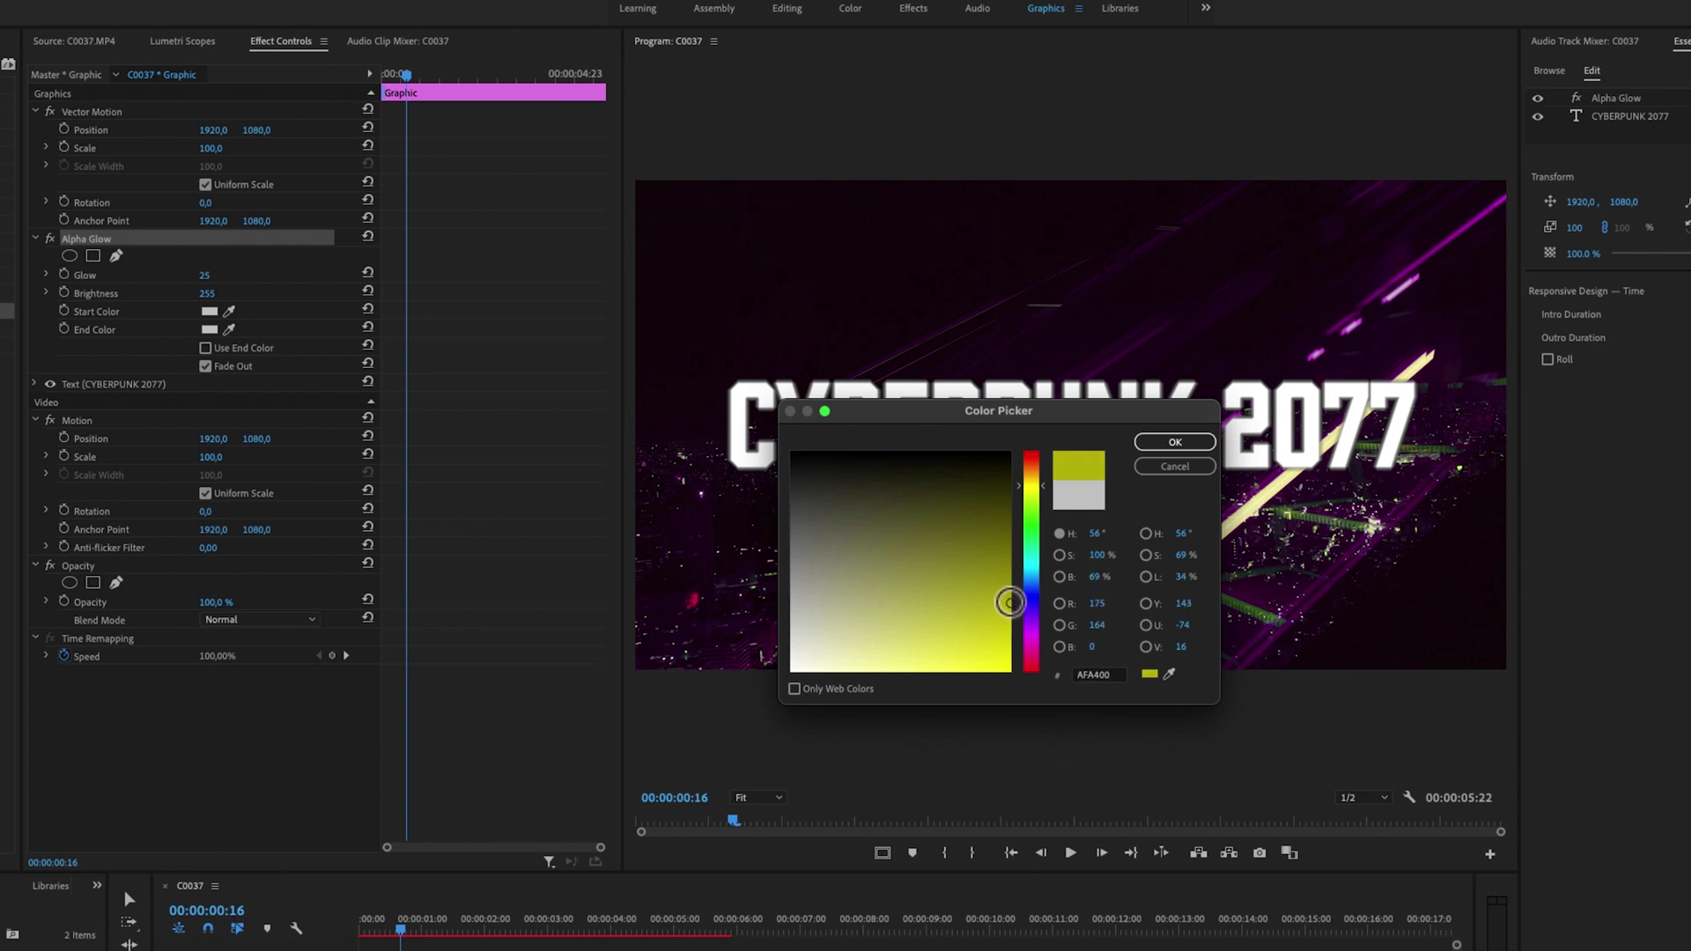
{"action": "left_click", "coordinate": [1178, 443]}
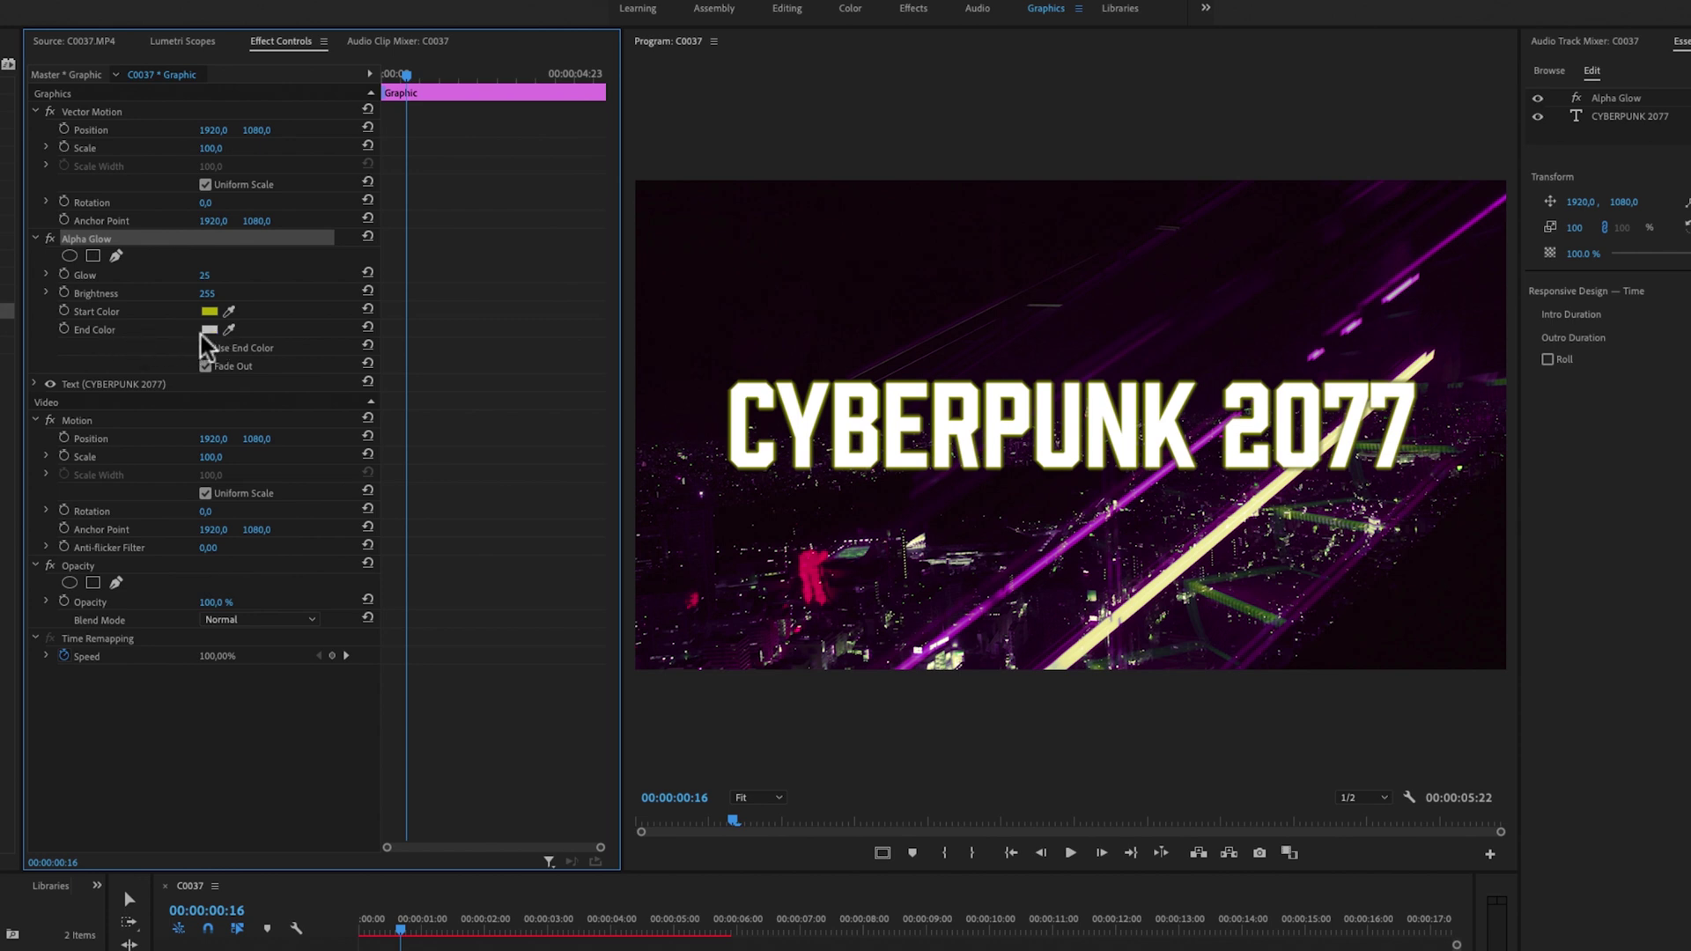
Set Alpha Glow's End Color to a teal blue (1F9CBD)
{"action": "left_click", "coordinate": [210, 329]}
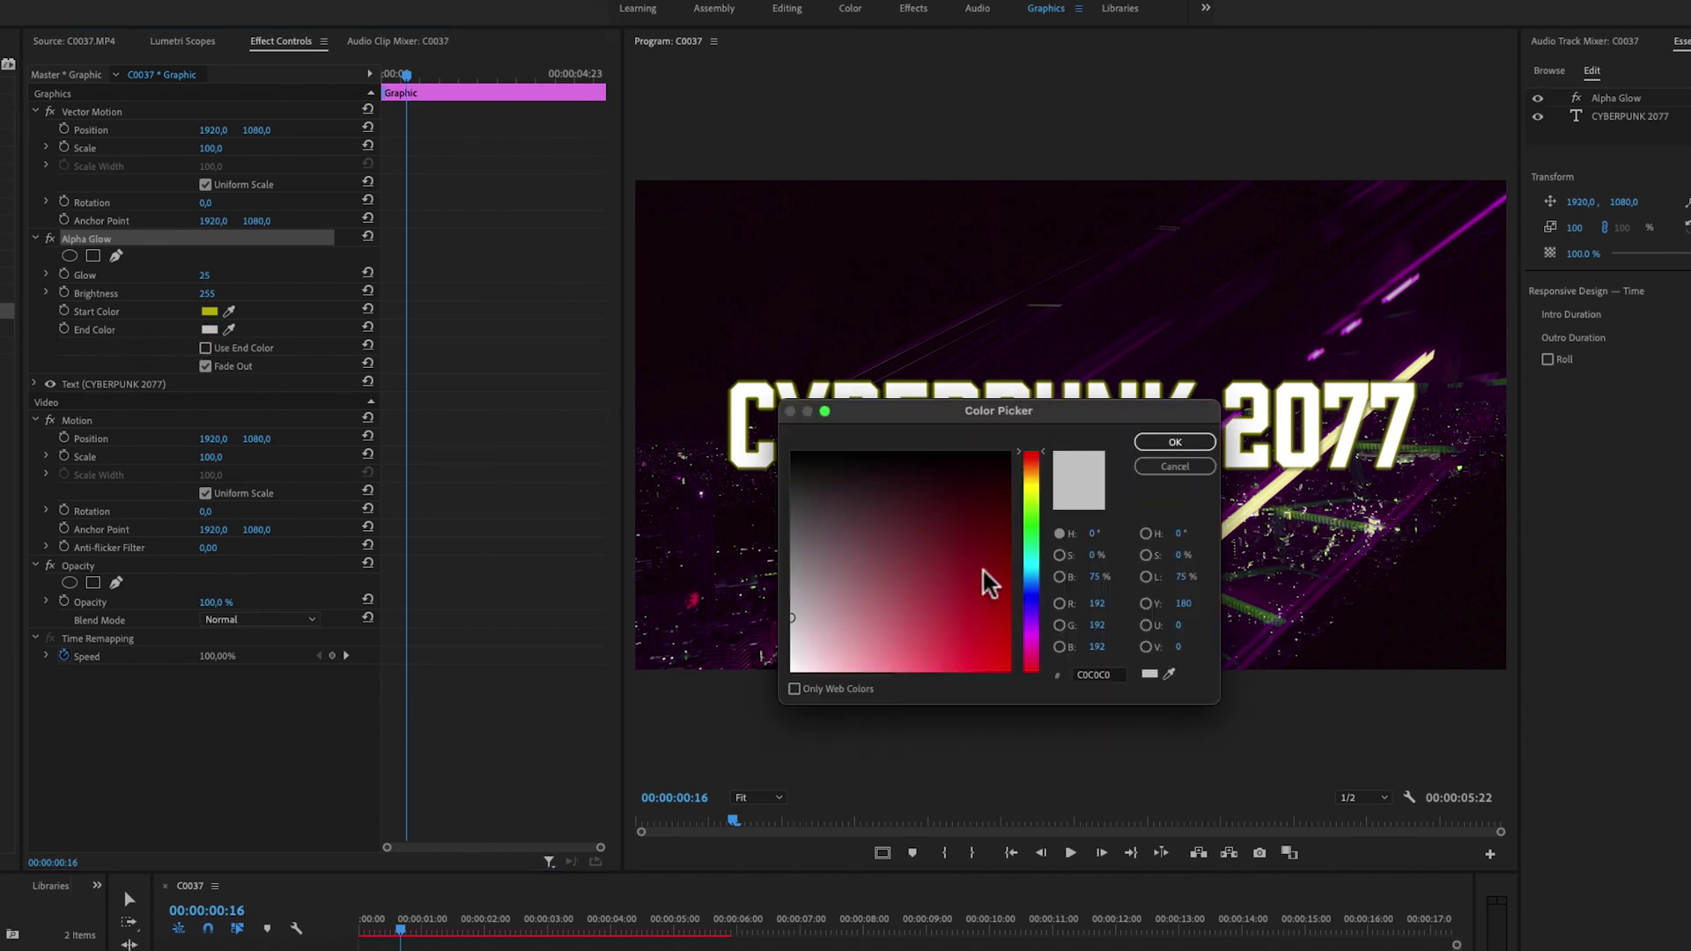
{"action": "mouse_move", "coordinate": [1038, 581]}
{"action": "left_mouse_down"}
{"action": "mouse_move", "coordinate": [1040, 606]}
{"action": "mouse_move", "coordinate": [1038, 568]}
{"action": "left_mouse_up"}
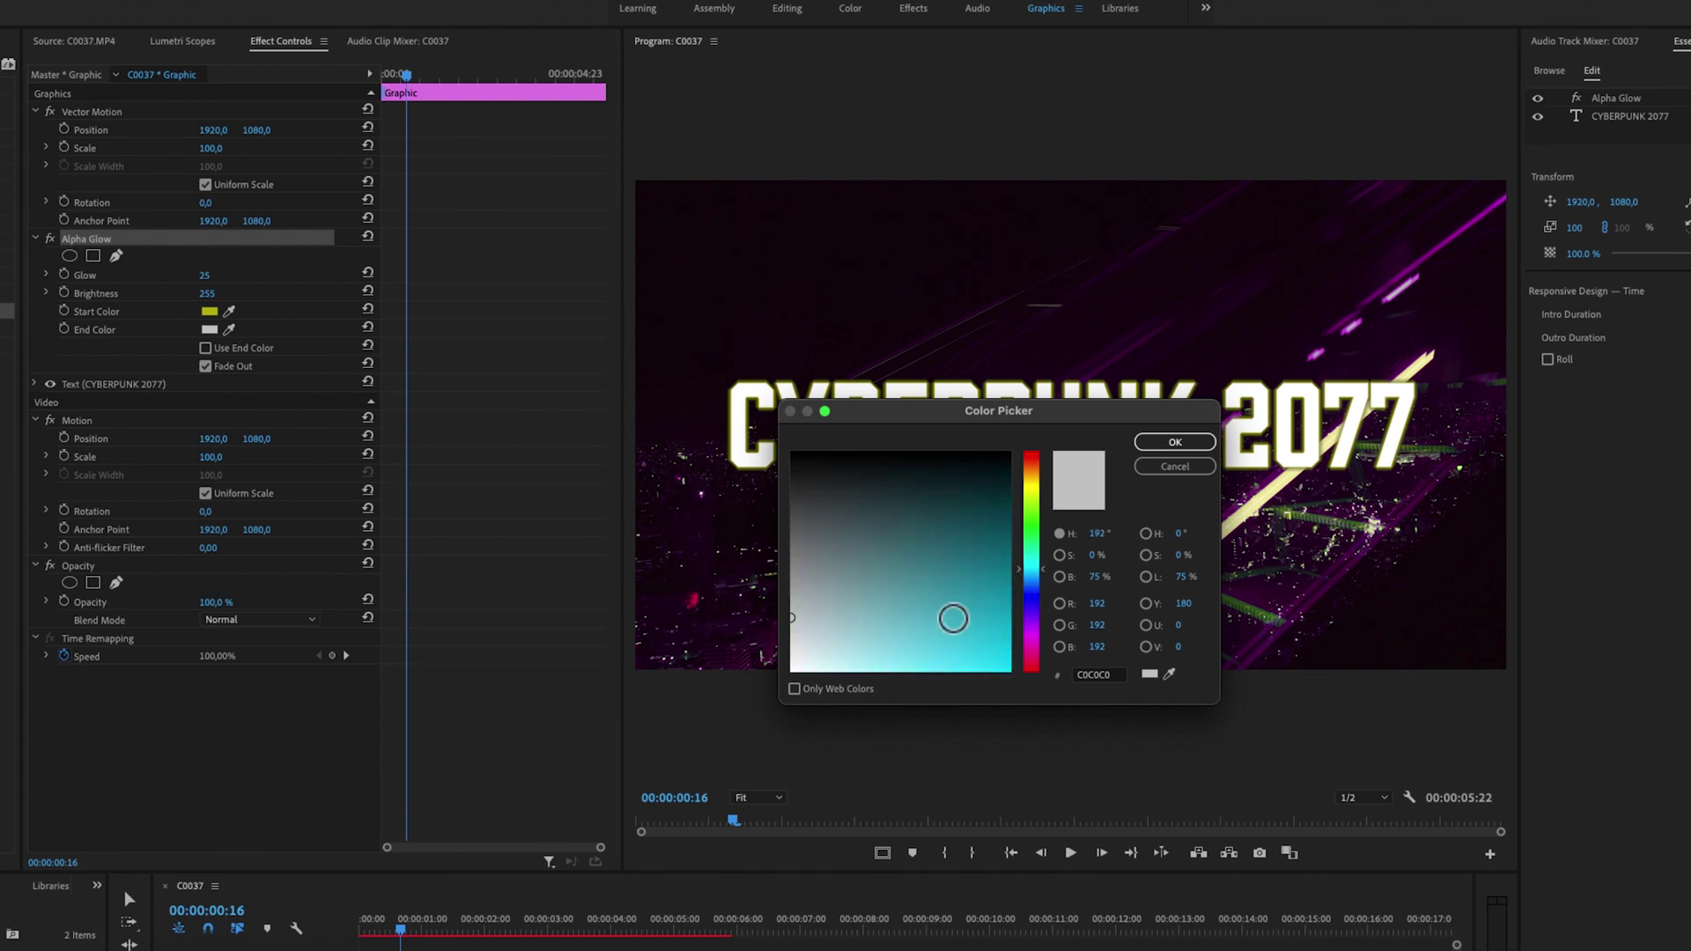
{"action": "left_click", "coordinate": [962, 617]}
{"action": "left_click_drag", "start_coordinate": [962, 617], "coordinate": [974, 614]}
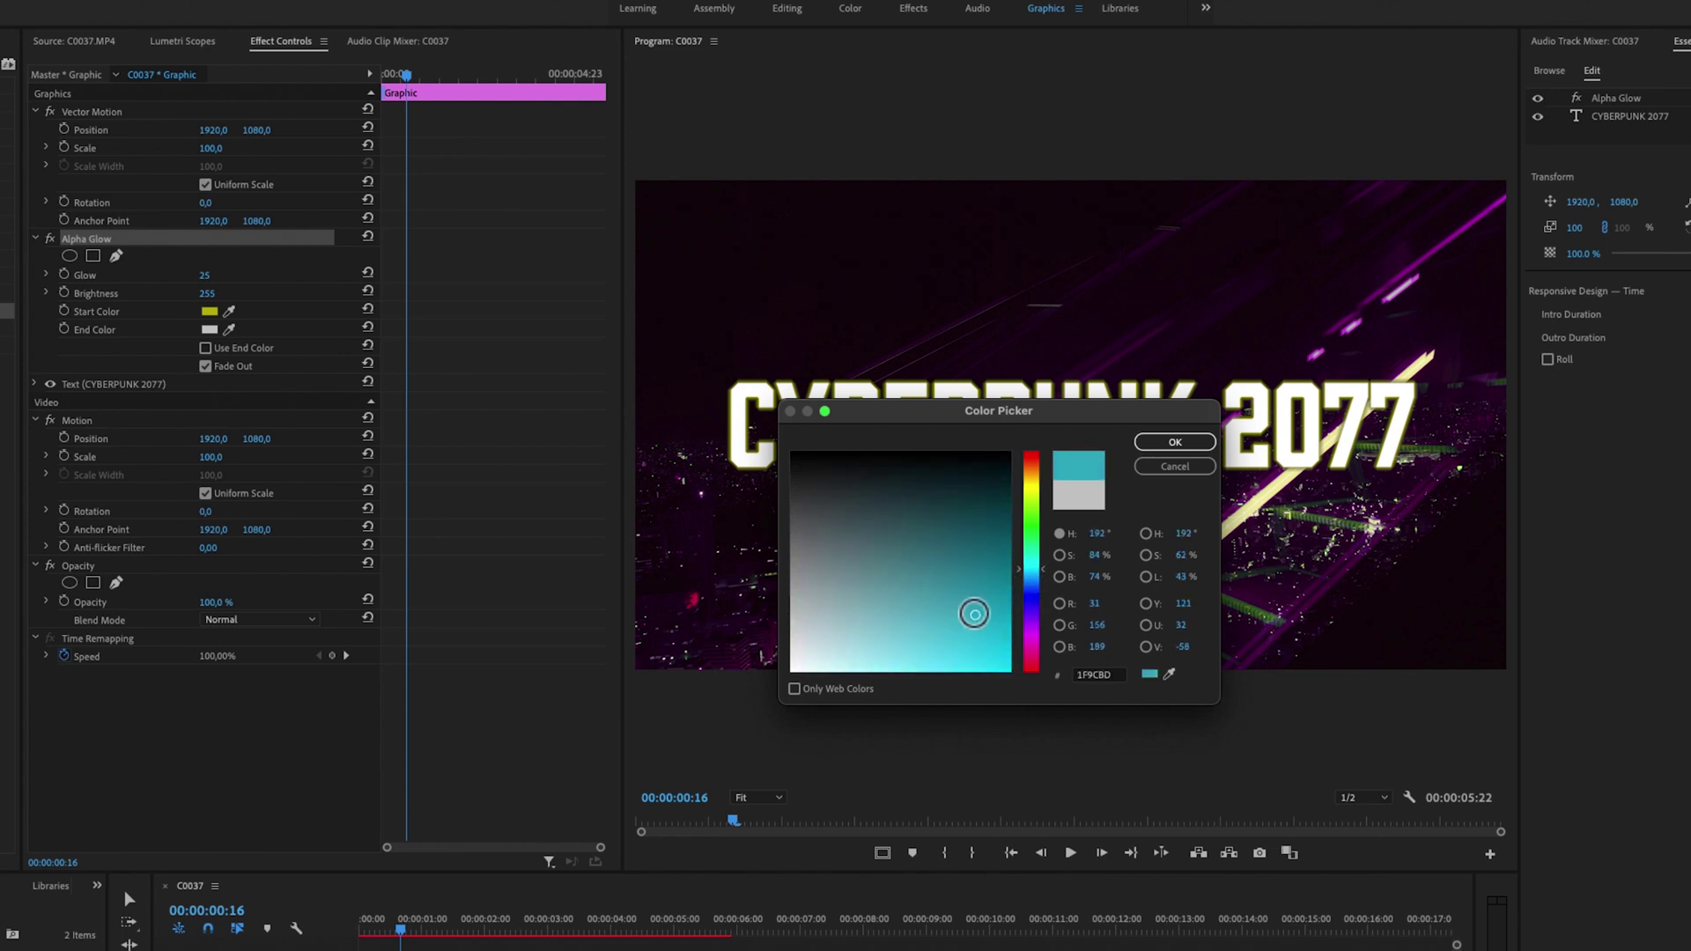
{"action": "left_click", "coordinate": [1141, 443]}
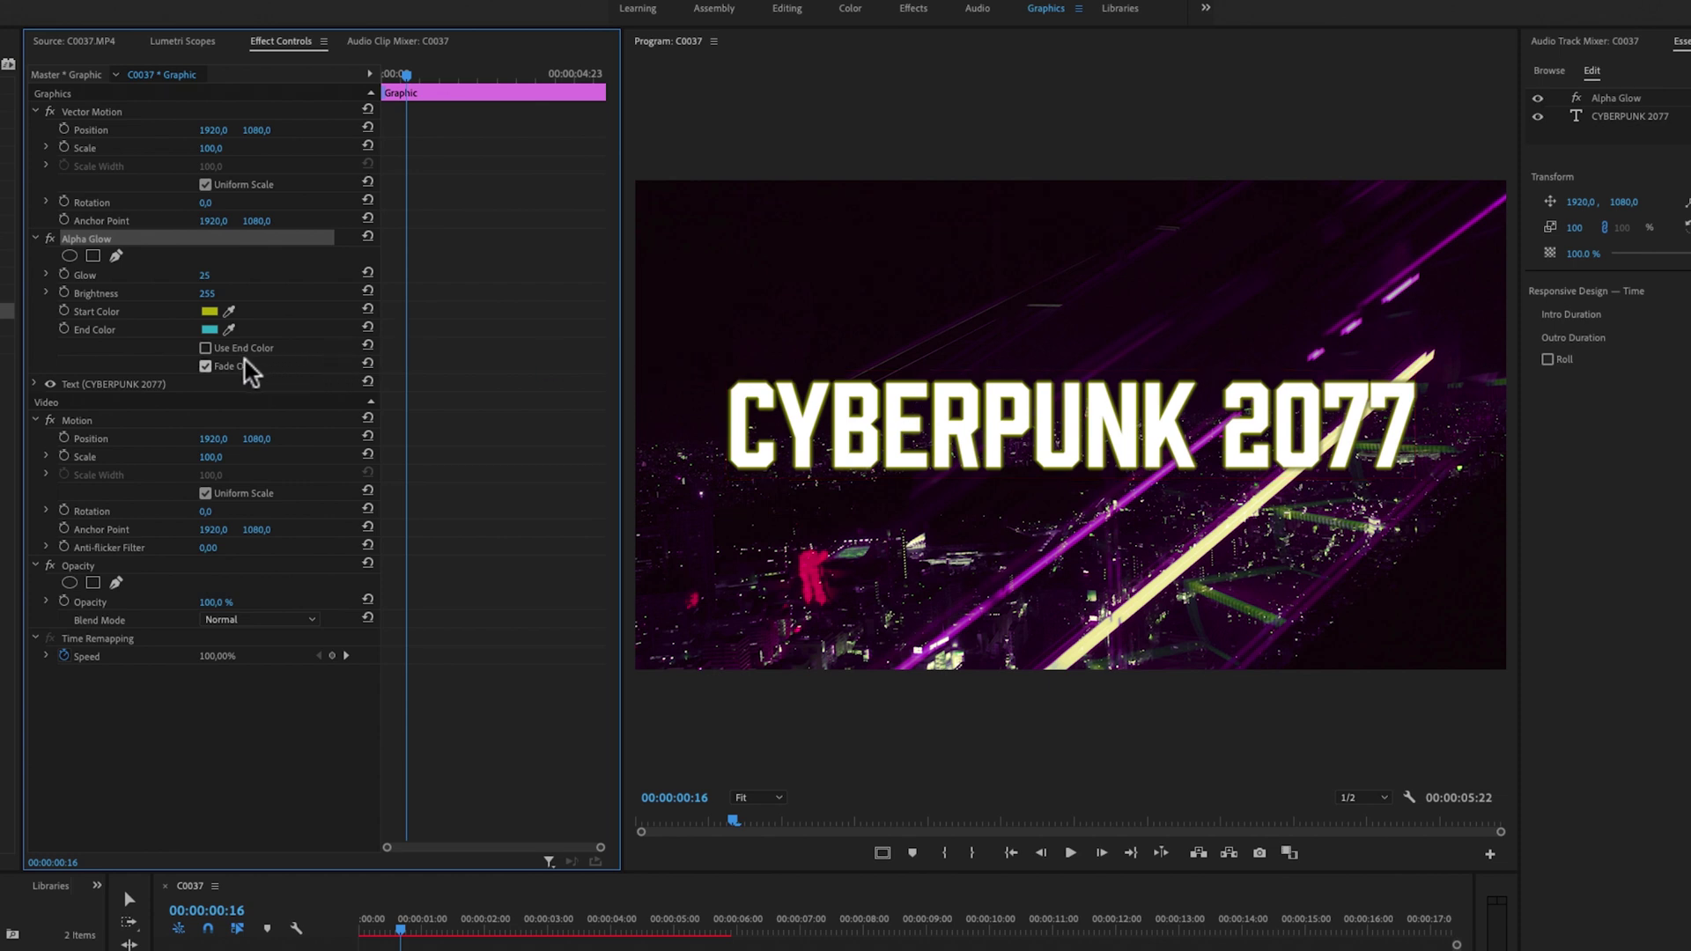
Enable Alpha Glow's Use End Color option so the glow fades from yellow to teal
{"action": "left_click", "coordinate": [205, 348]}
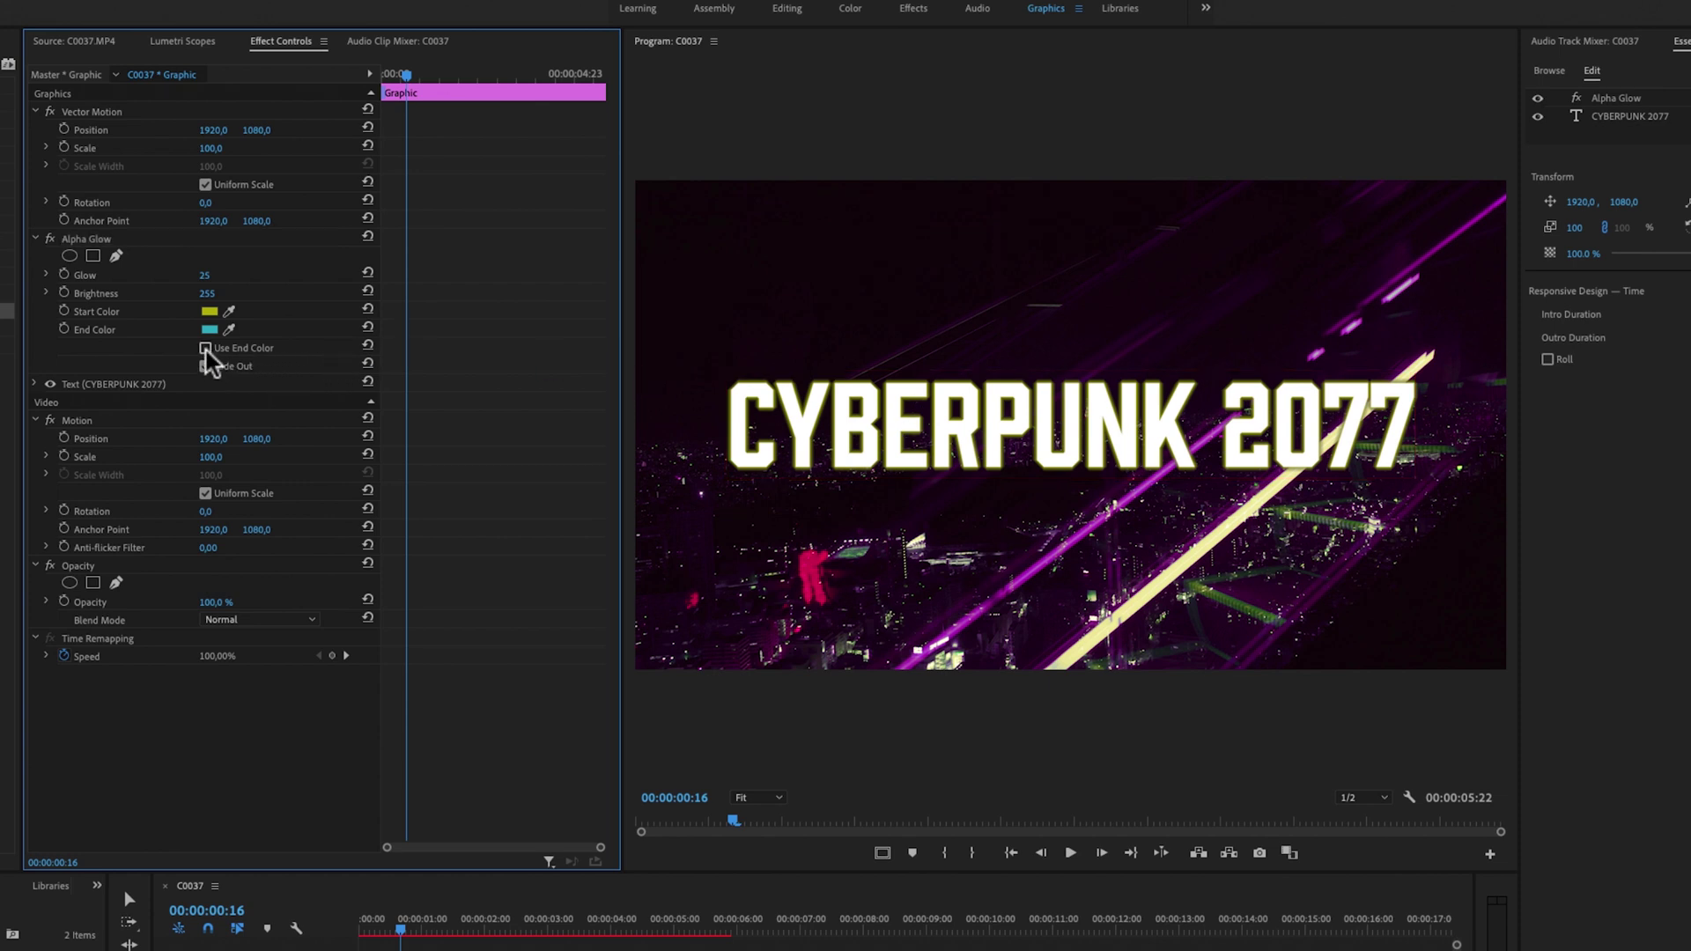
{"action": "left_click", "coordinate": [204, 349]}
{"action": "left_click", "coordinate": [133, 274]}
{"action": "left_click", "coordinate": [124, 293]}
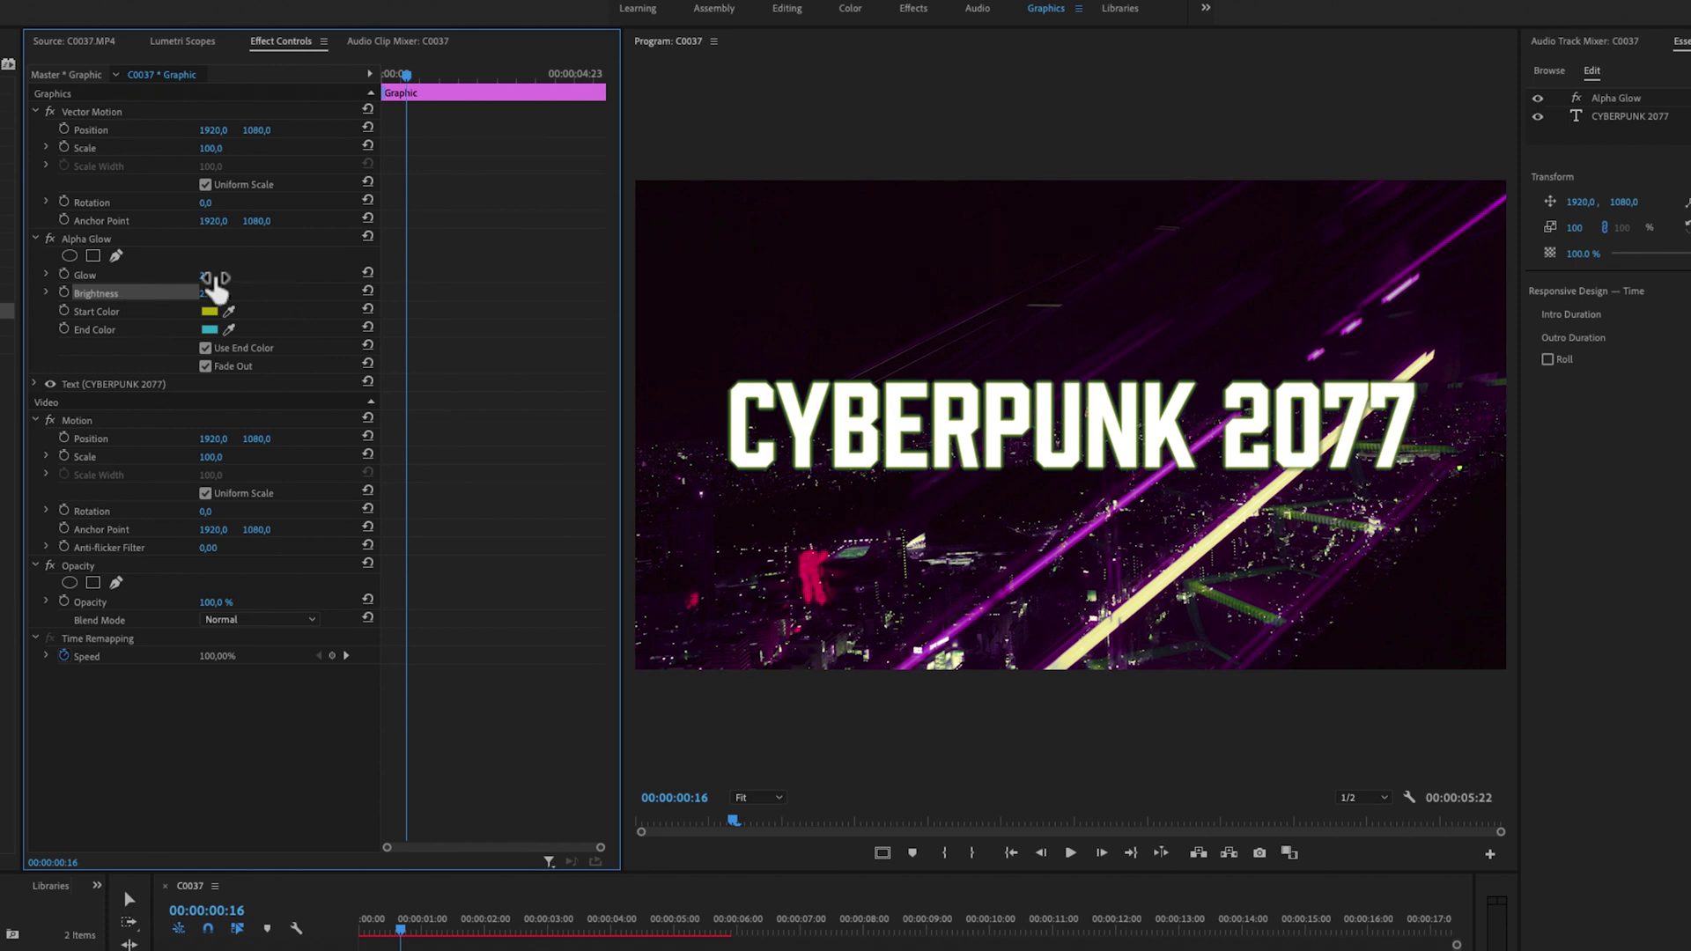
Scrub the Alpha Glow Glow value up, then back down to 59
{"action": "left_click_drag", "start_coordinate": [215, 280], "coordinate": [290, 280]}
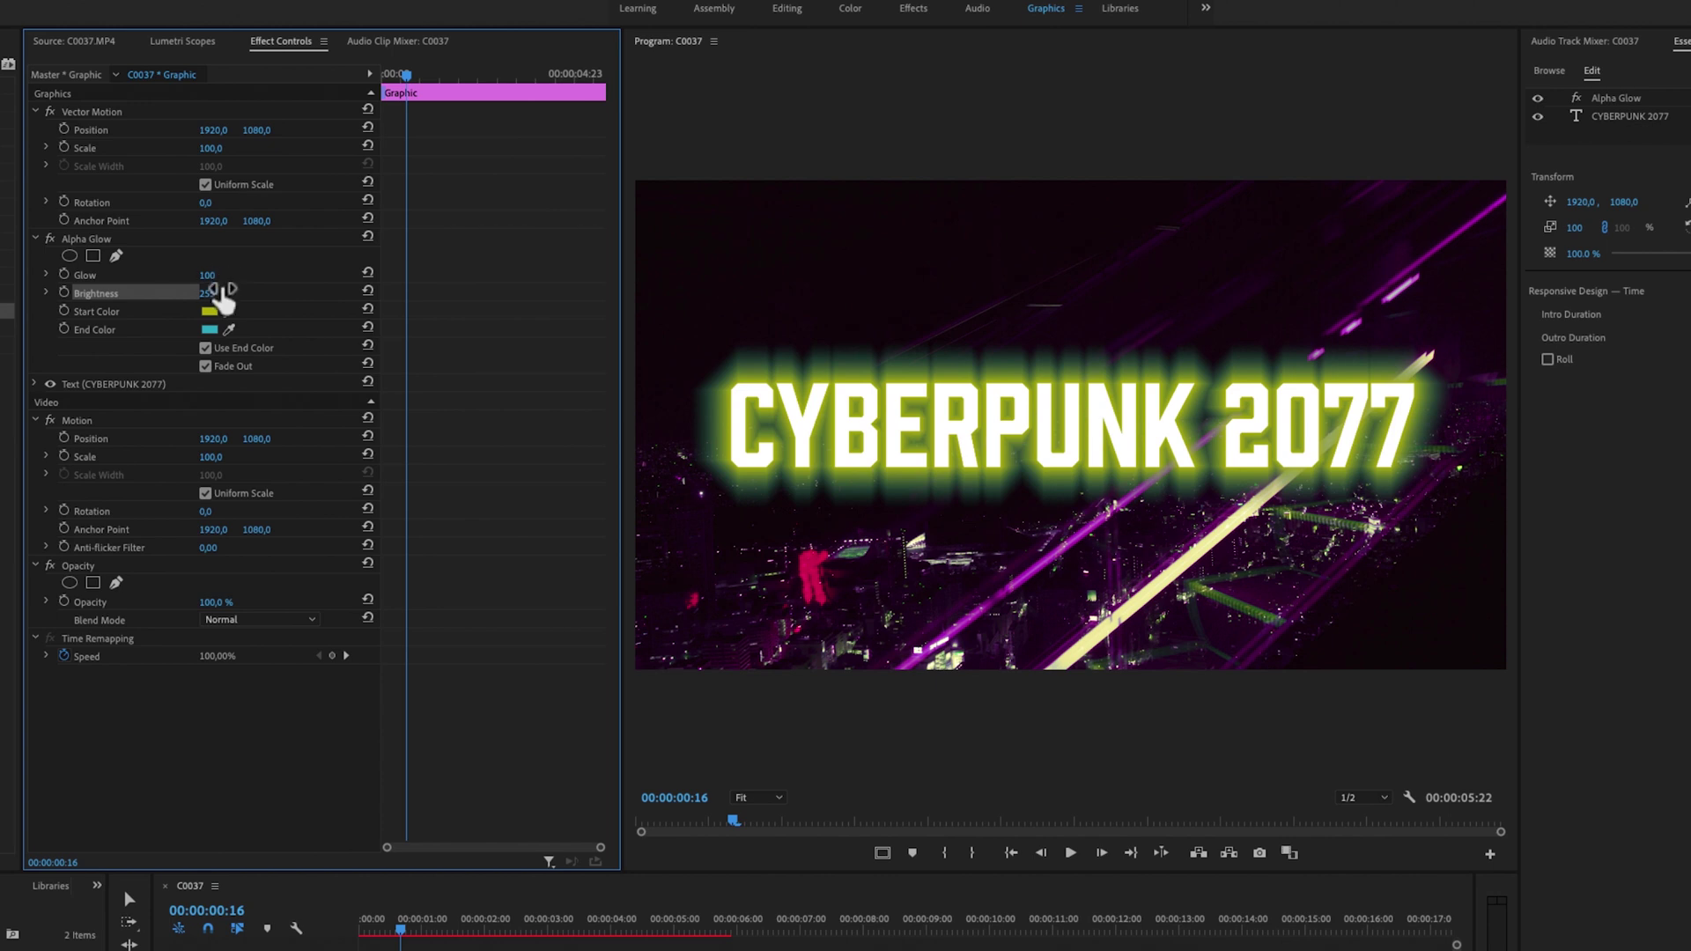
{"action": "left_click_drag", "start_coordinate": [223, 294], "coordinate": [189, 277]}
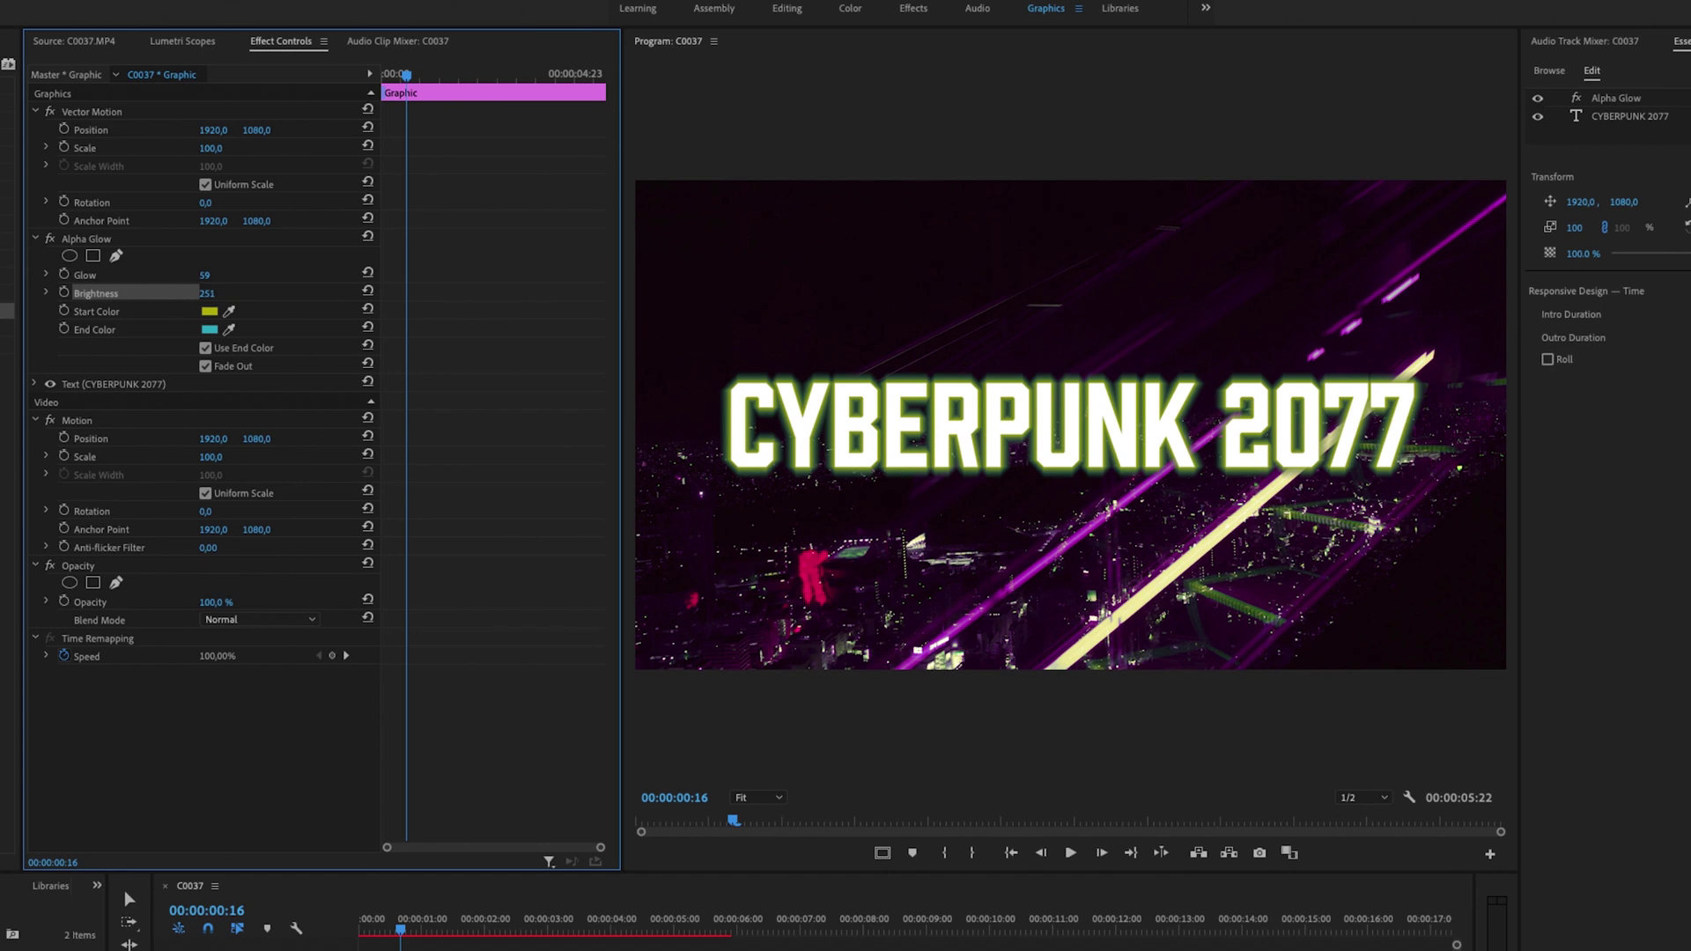
Drop Alpha Glow Brightness to 0, then raise it back to about 200
{"action": "left_click_drag", "start_coordinate": [207, 293], "coordinate": [13, 294]}
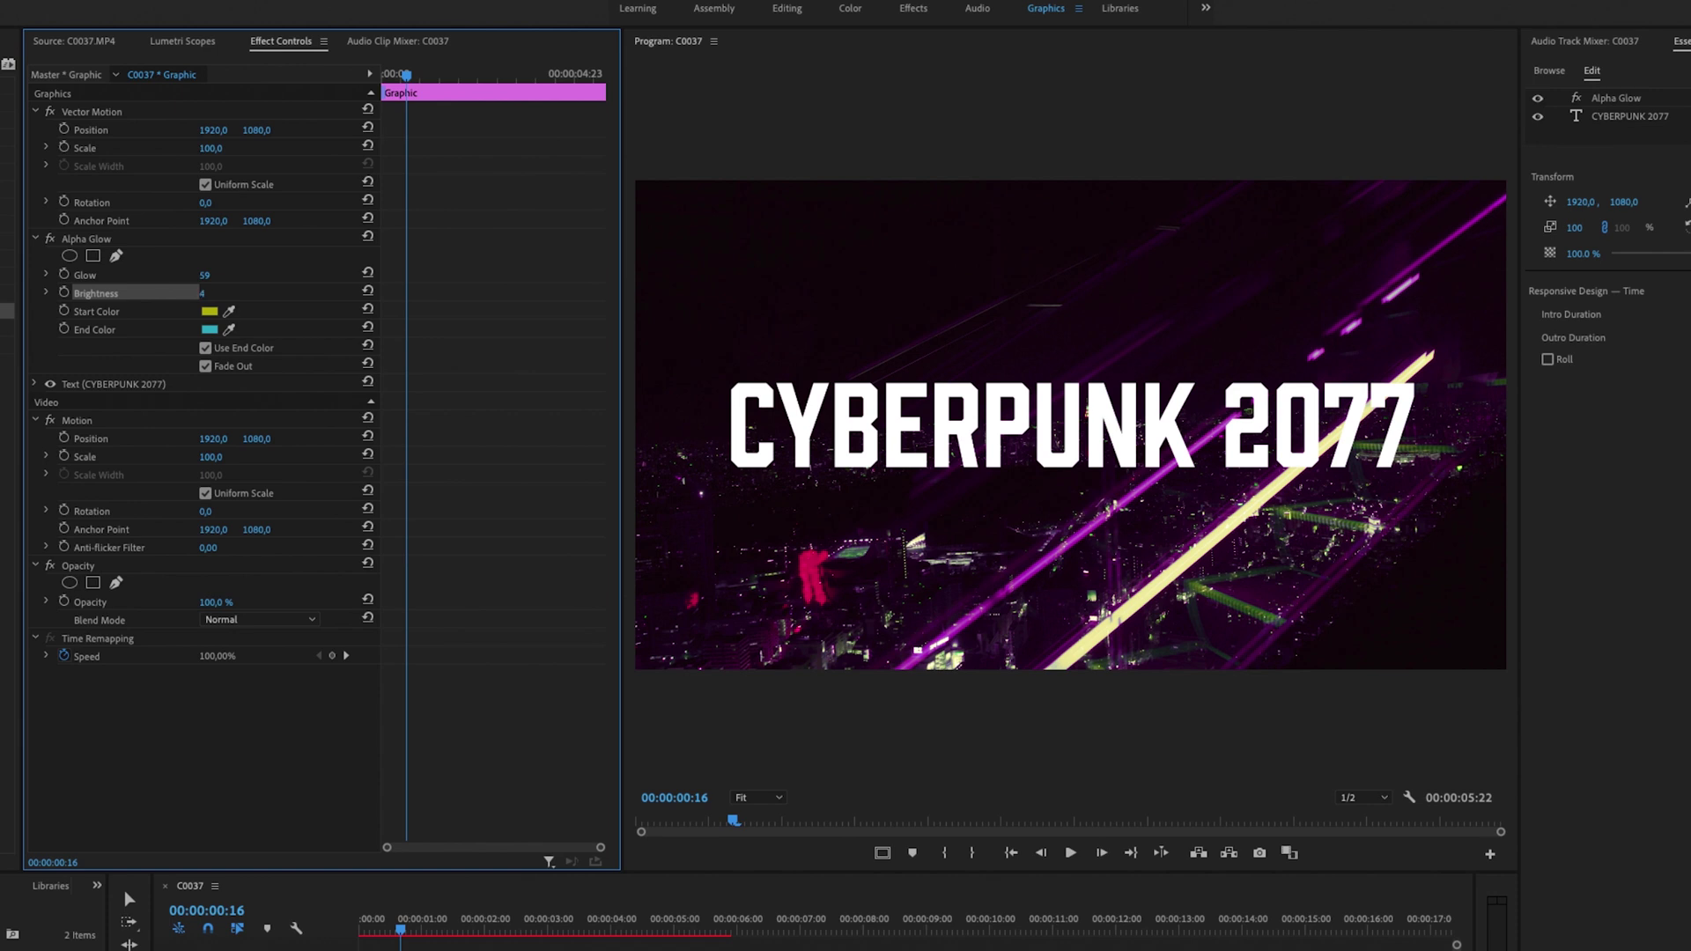
{"action": "left_click_drag", "start_coordinate": [27, 293], "coordinate": [44, 293]}
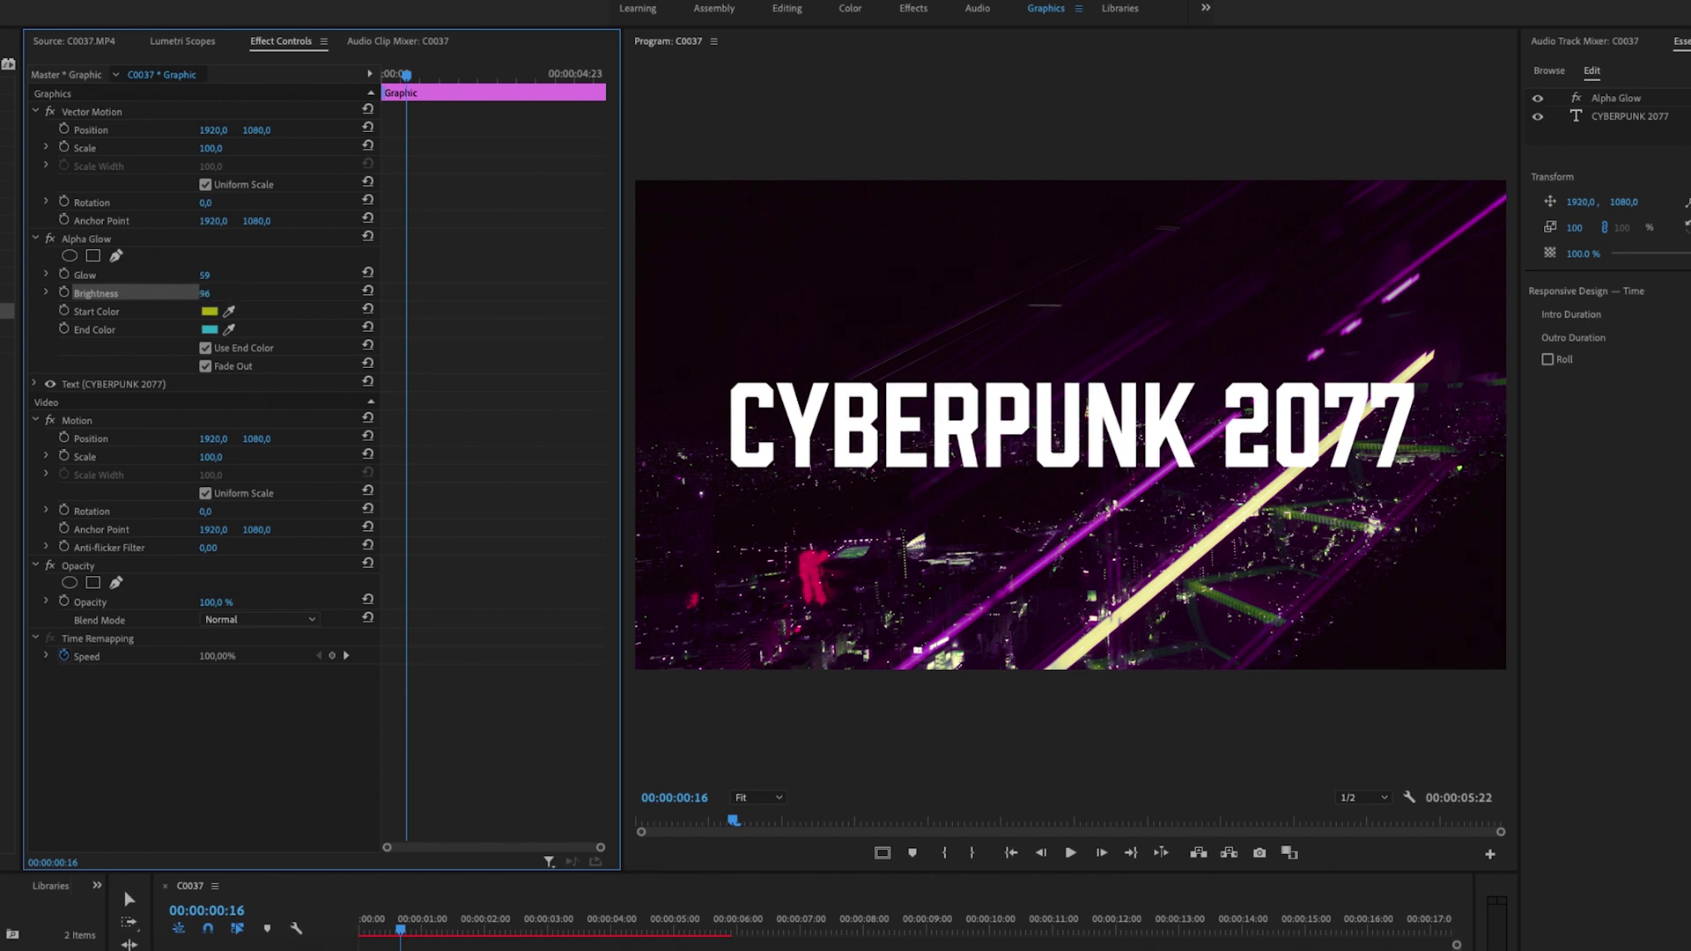
{"action": "left_click_drag", "start_coordinate": [204, 294], "coordinate": [265, 294]}
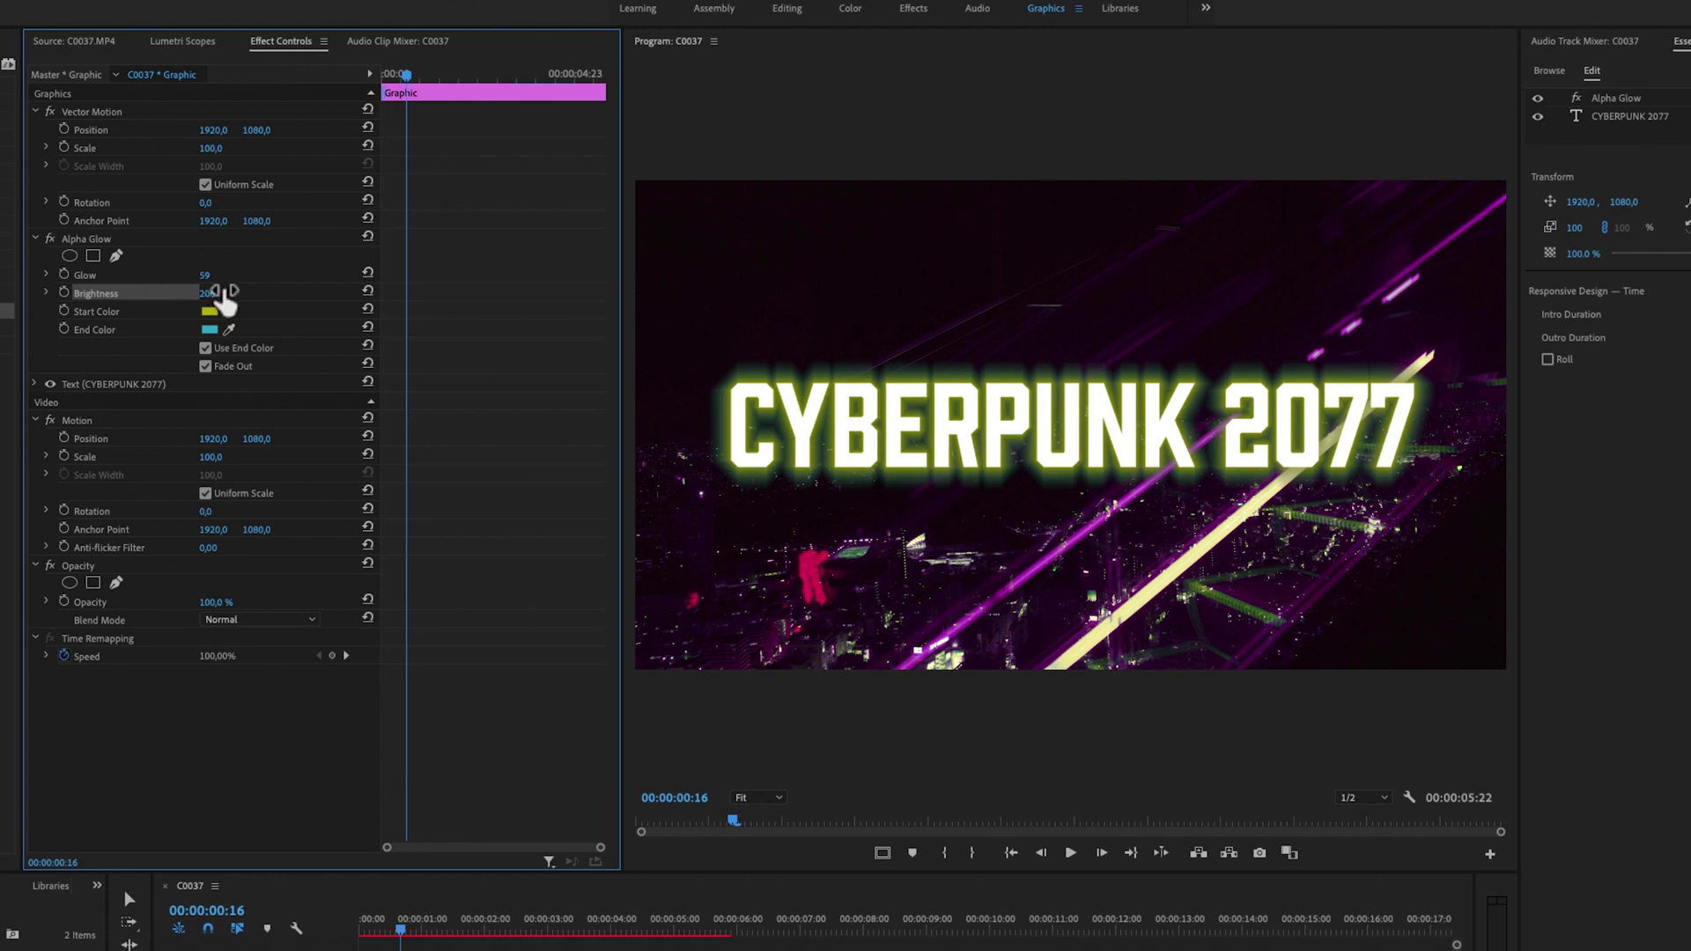